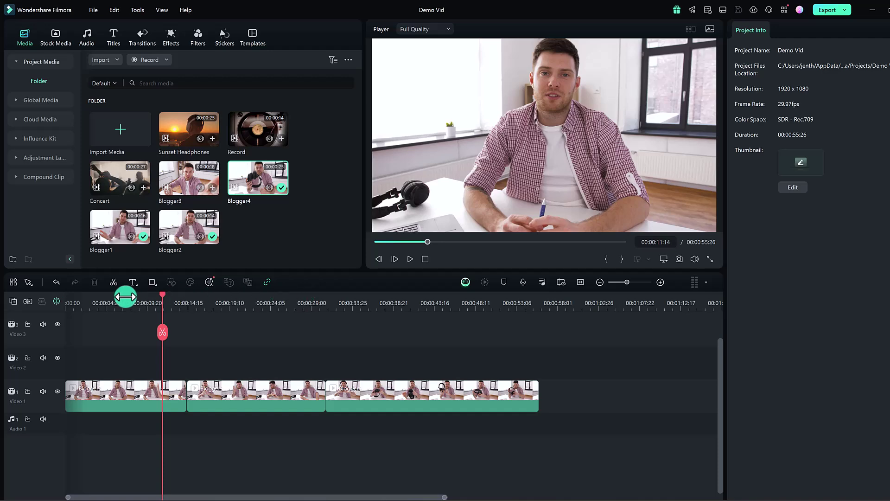
- Scrub through the main talking-head footage and briefly check the recording options
left_click(95, 299)
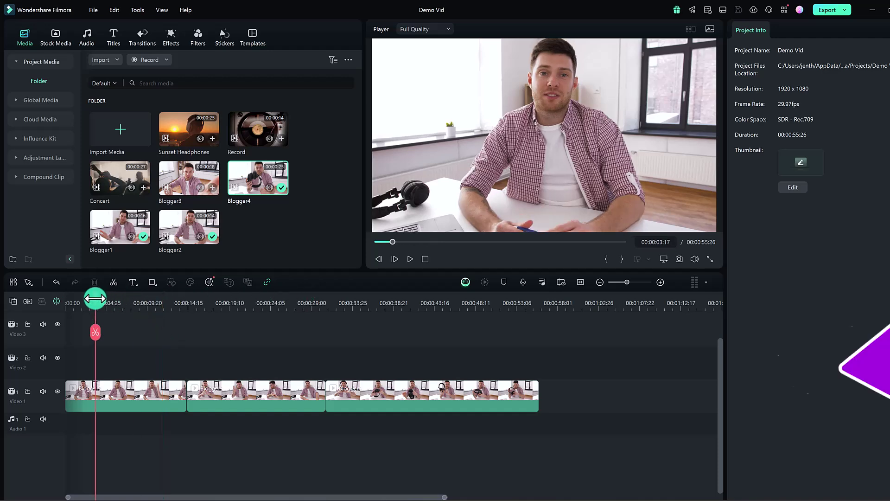
left_click_drag(95, 299, 268, 305)
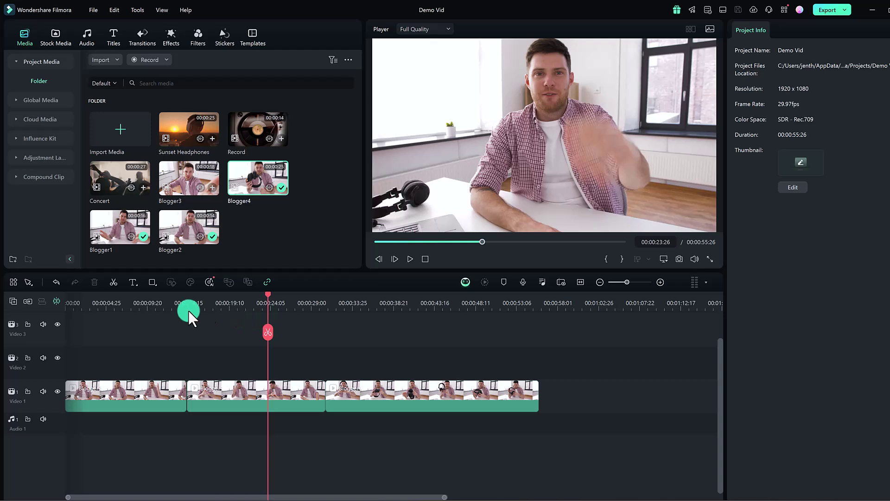
left_click(90, 304)
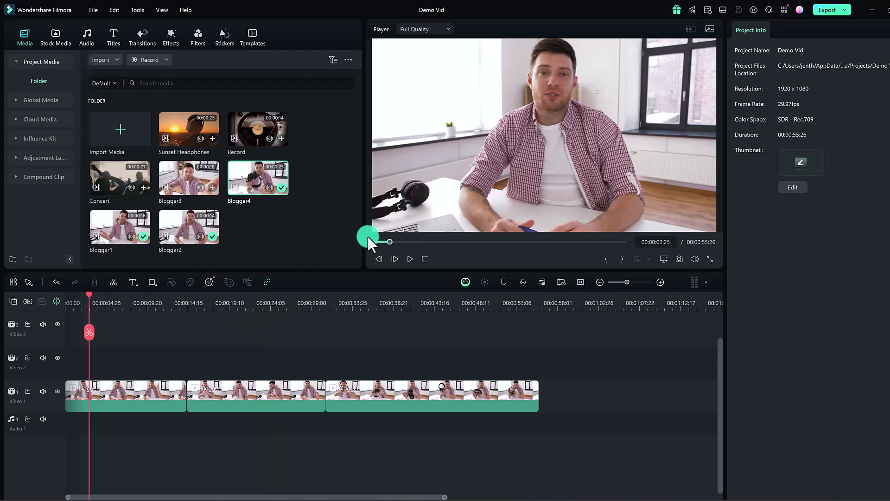
left_click_drag(90, 299, 290, 305)
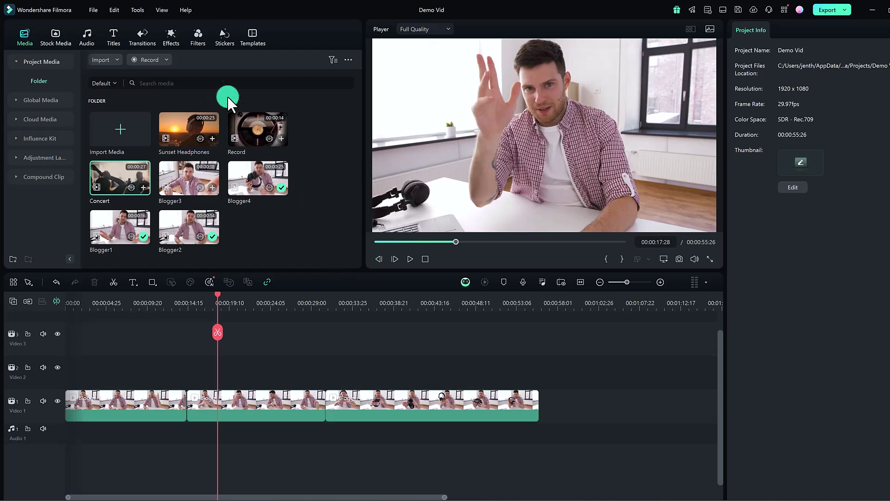
left_click(149, 58)
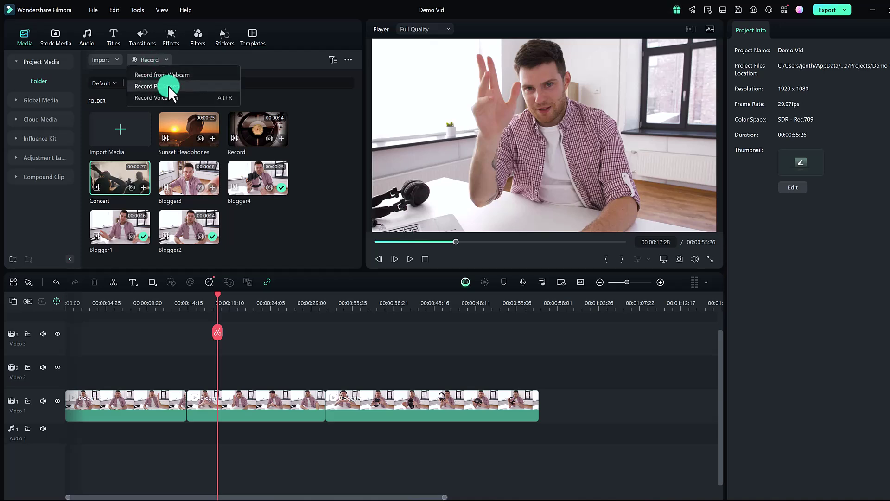
left_click(113, 62)
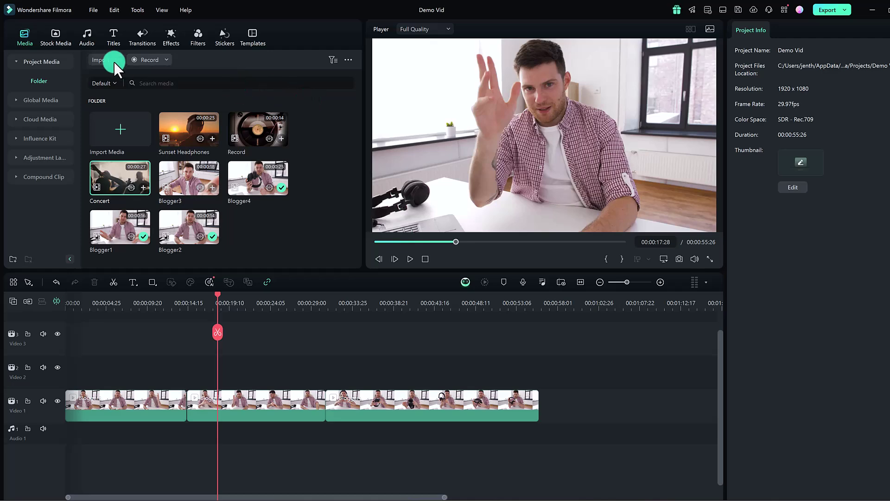
- Search Stock Media for 'headphones' and place the dancing-in-headphones clip on Video 2
left_click(54, 41)
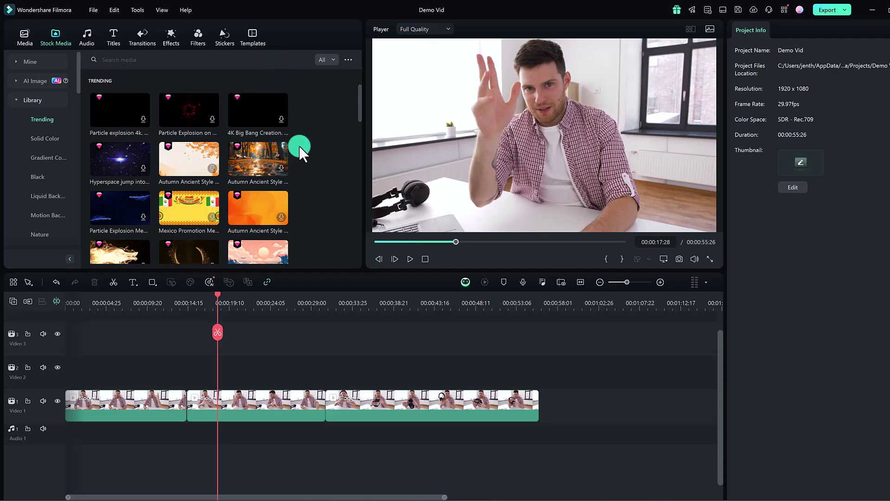
left_click(171, 60)
type("headphones")
key("Return")
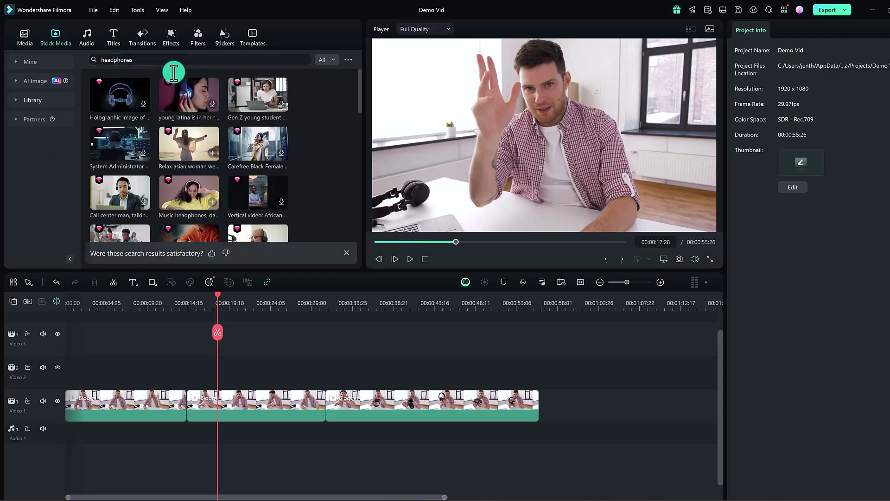
left_click(191, 152)
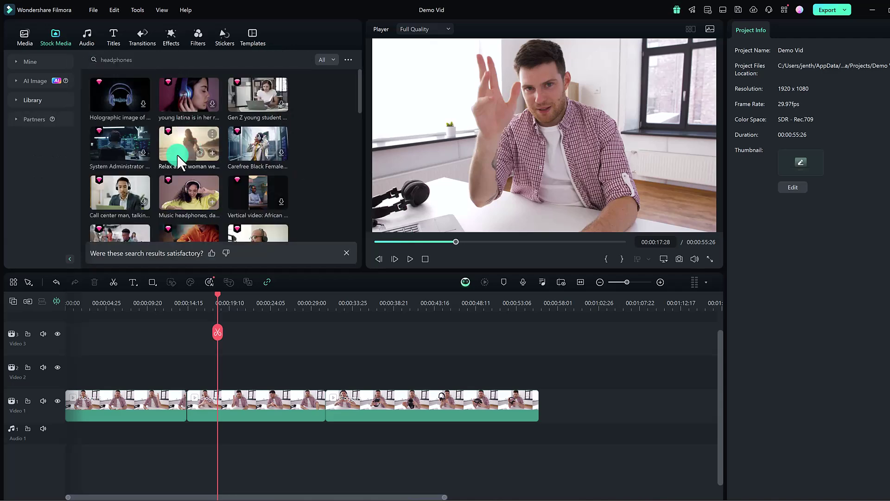
left_click_drag(184, 183, 220, 375)
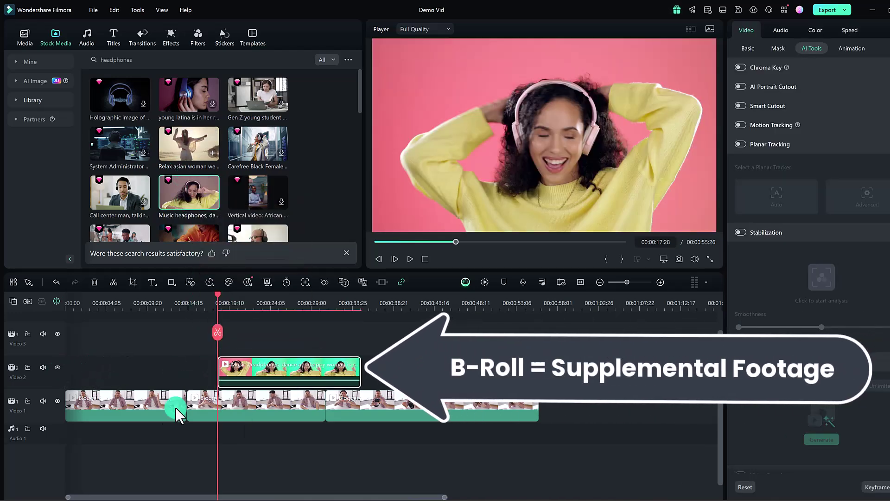
- Trim the headphones B-roll's right edge and nudge the clip slightly later
left_click_drag(360, 371, 277, 353)
left_click(265, 354)
left_click_drag(258, 296, 330, 297)
left_click(31, 34)
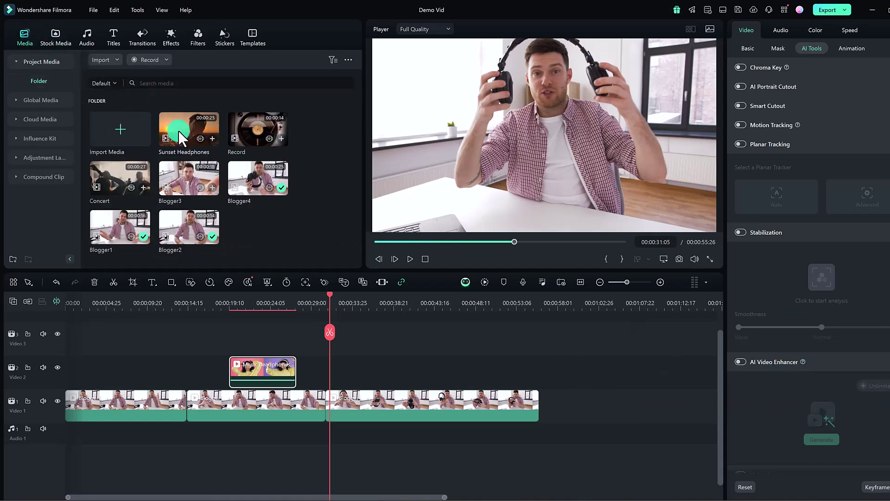
- Place Sunset Headphones on Video 2 near 00:00:34, trim it shorter, and review the B-roll
left_click_drag(179, 131, 373, 368)
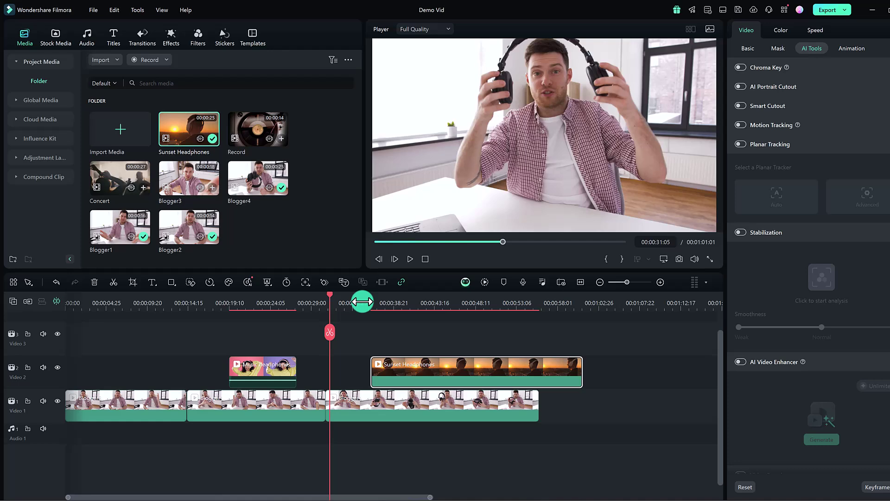
left_click_drag(362, 302, 379, 310)
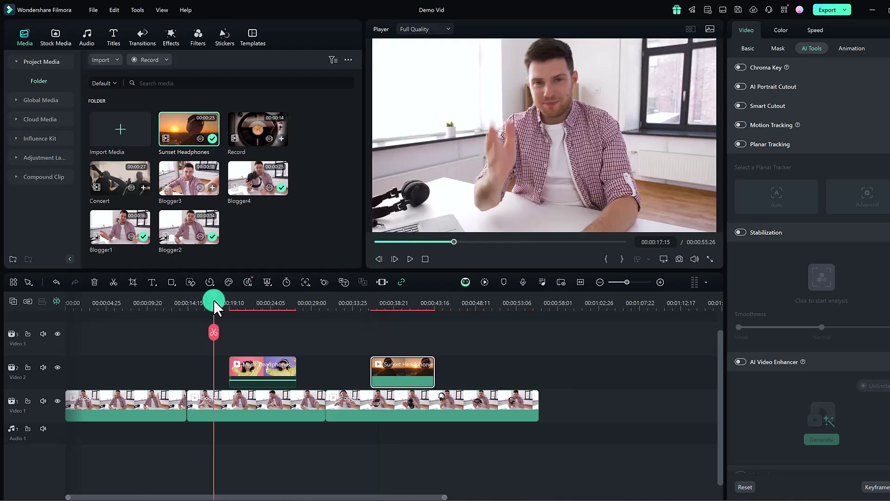
left_click_drag(213, 300, 223, 305)
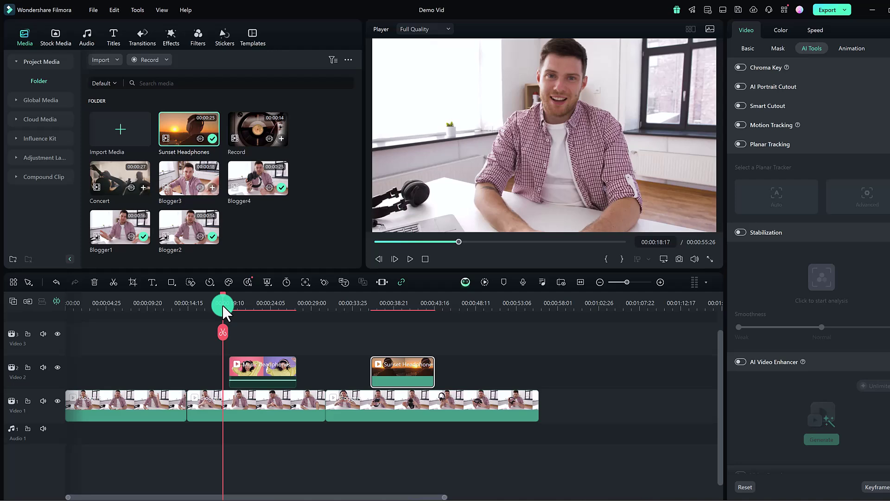
left_click_drag(222, 305, 314, 320)
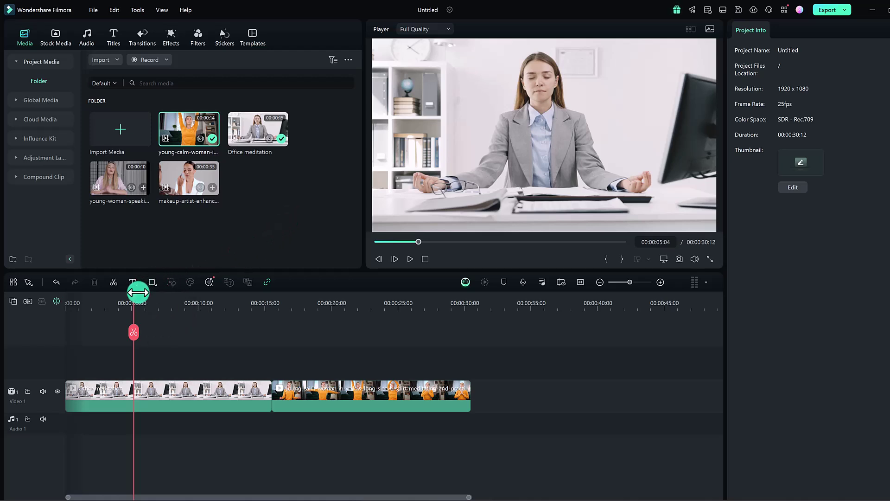
left_click_drag(135, 294, 152, 300)
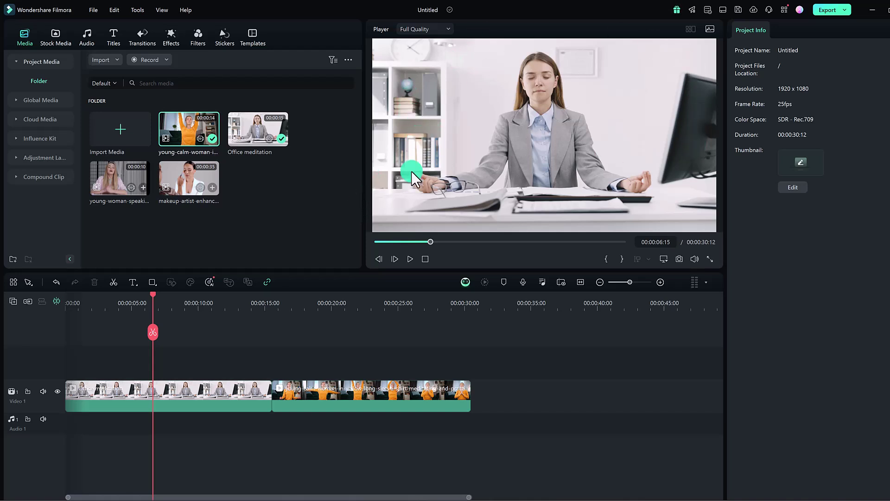
- Split the Office meditation clip at 00:00:05:20 and select the second piece
left_click(200, 396)
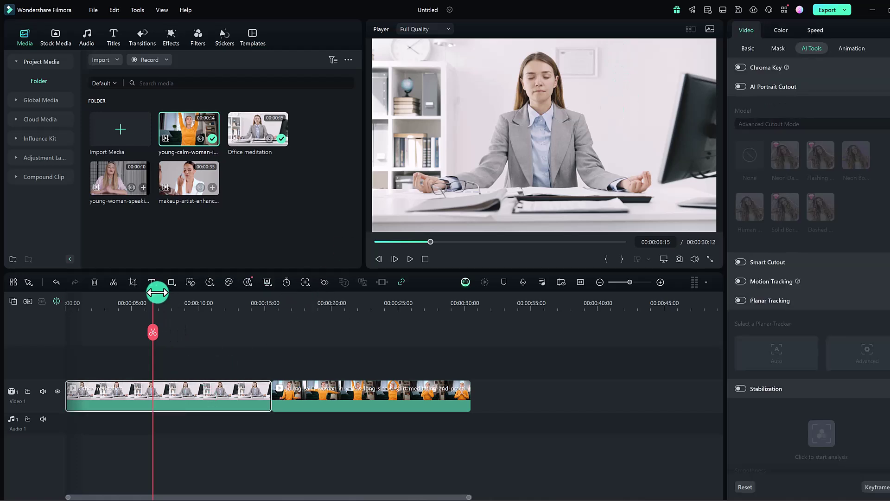
left_click_drag(154, 295, 162, 336)
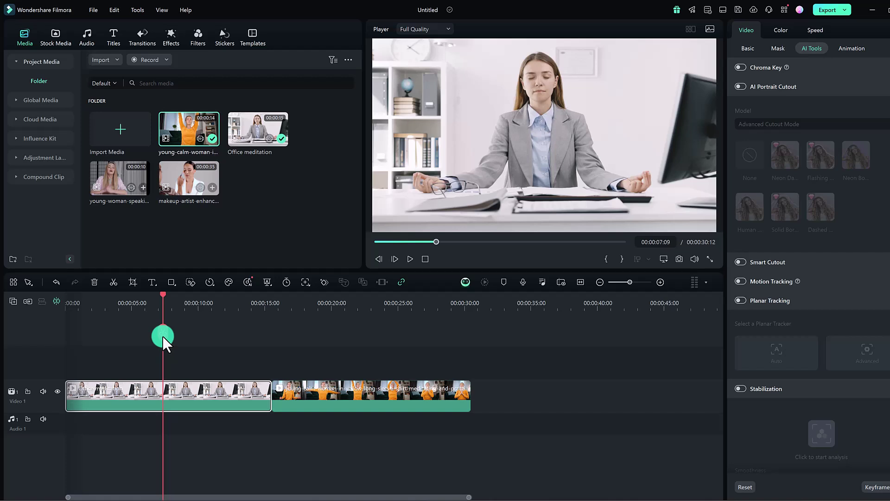
left_click_drag(162, 336, 194, 310)
left_click(142, 331)
left_click(159, 373)
left_click(182, 386)
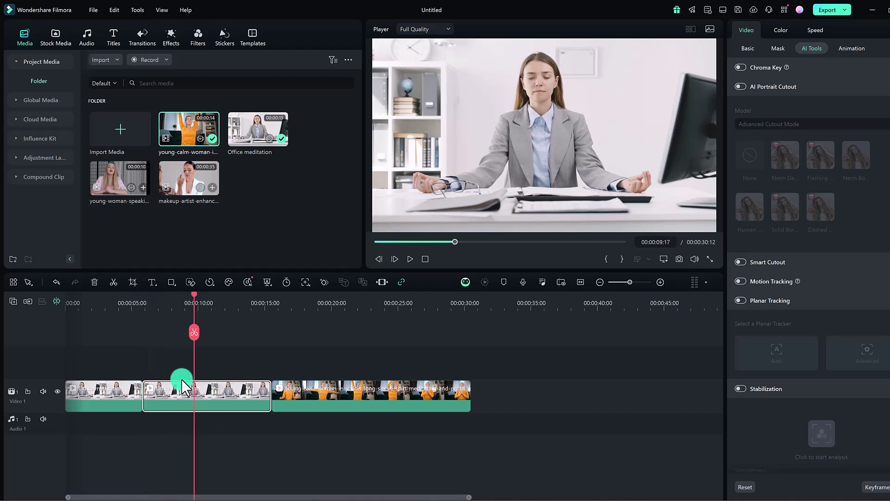
left_click(260, 349)
left_click(219, 396)
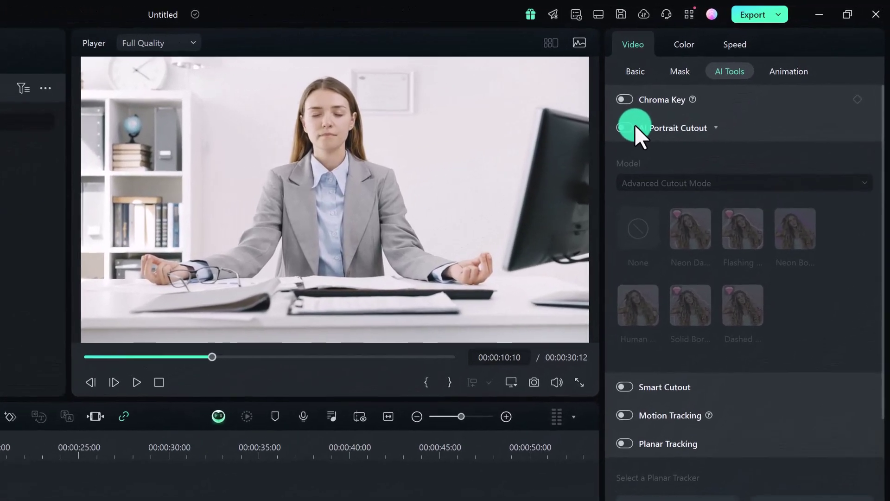
- Enable AI Portrait Cutout on the second piece with the Advanced Cutout Mode model
left_click(633, 126)
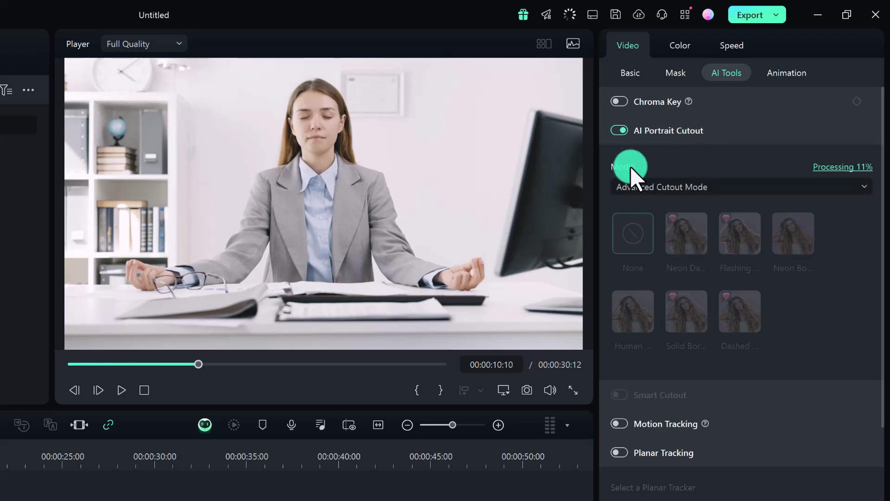
left_click(639, 181)
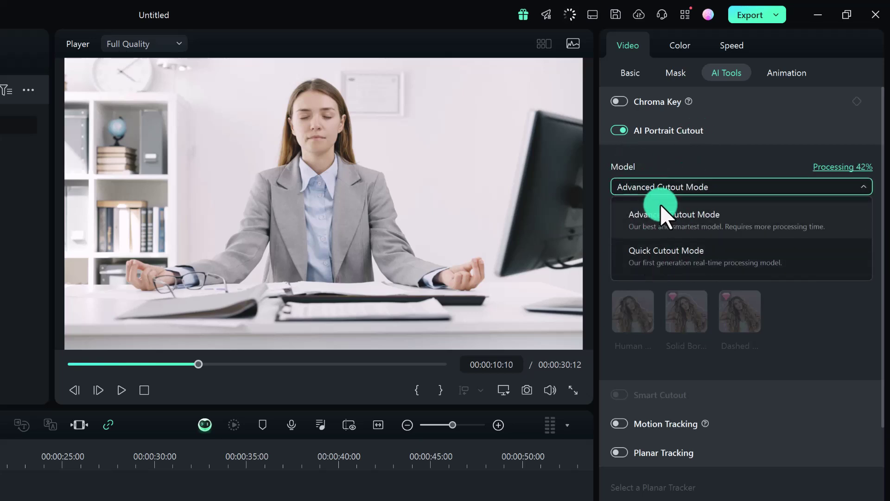
left_click(722, 162)
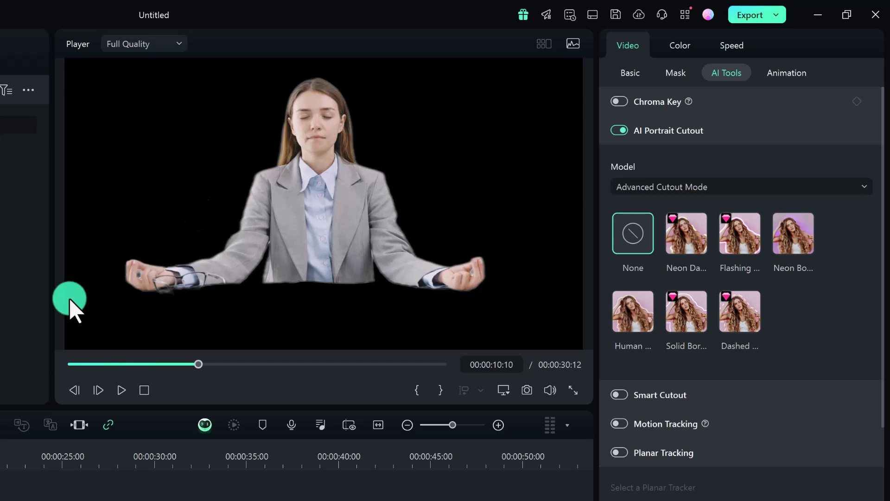
left_click(0, 499)
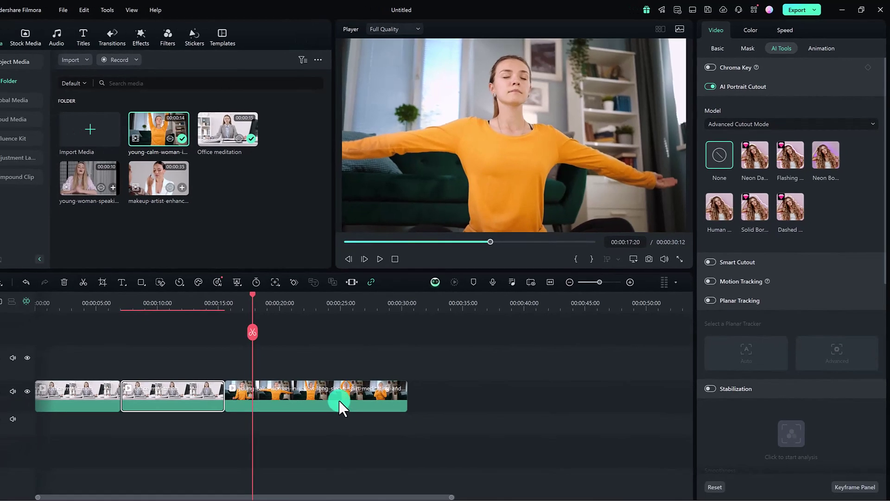
- Cut out the woman in the orange clip, apply the Human outline, and preview it
left_click(142, 500)
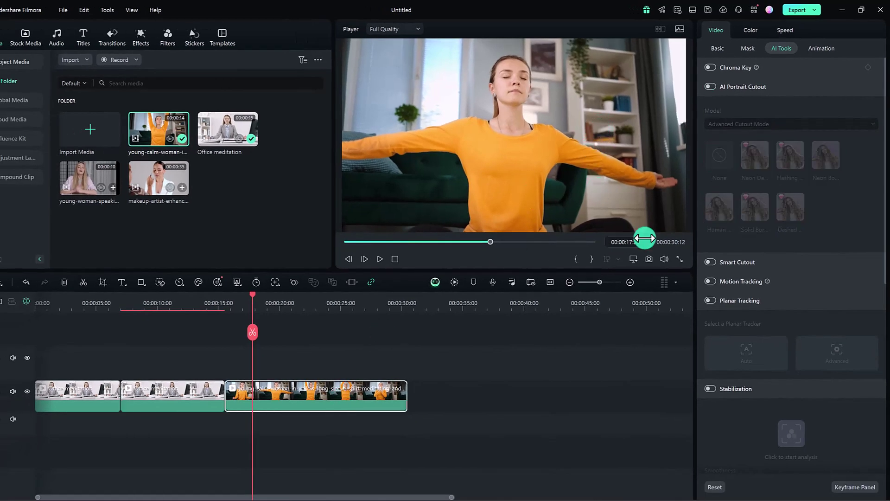
left_click(709, 86)
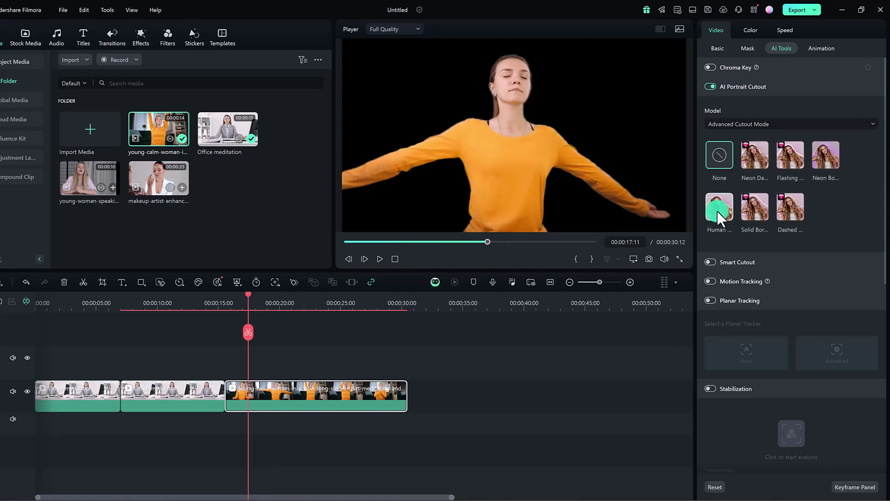
left_click(716, 210)
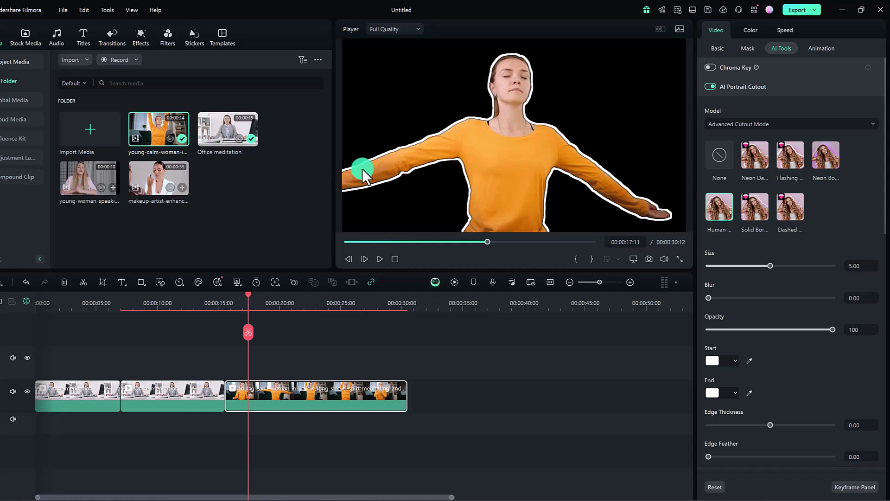
left_click(376, 257)
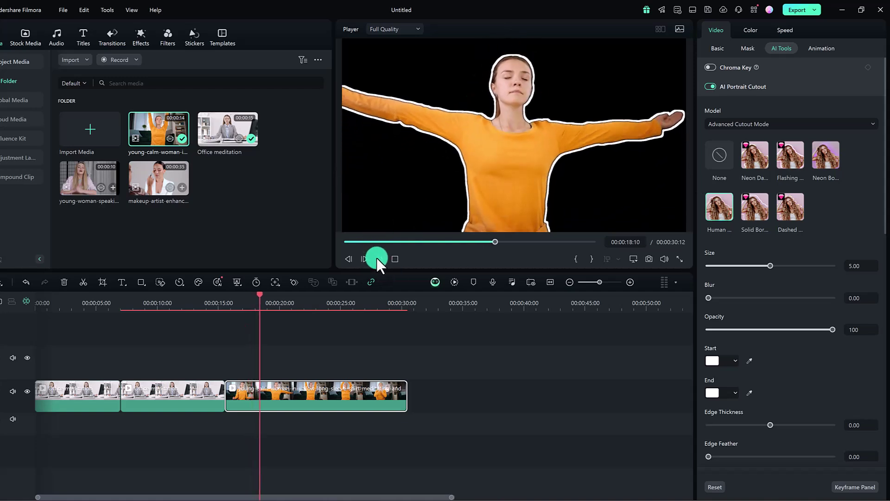
- Set the outline gradient to a light-blue start and a crimson end
left_click(711, 361)
left_click(714, 384)
left_click(714, 393)
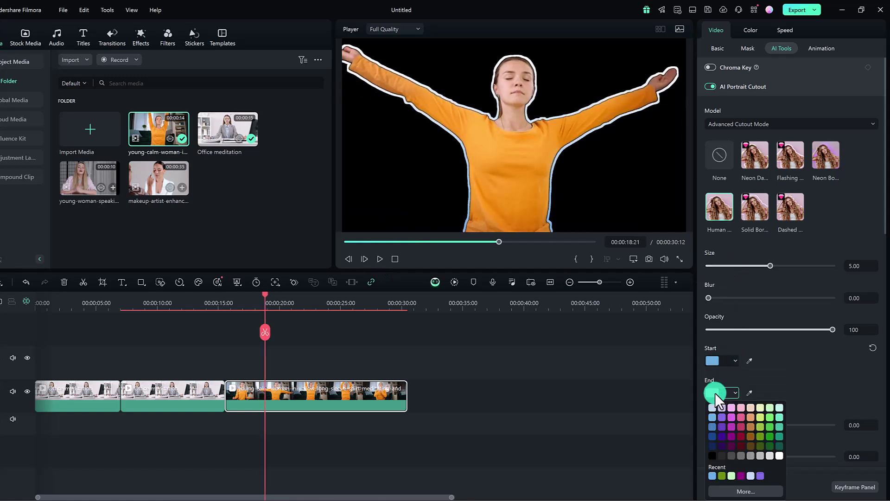
left_click(714, 416)
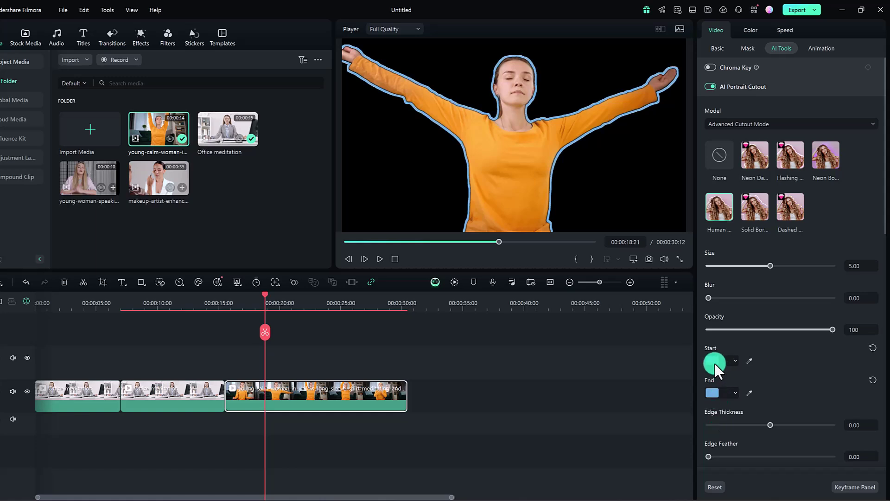
left_click(713, 393)
left_click(742, 426)
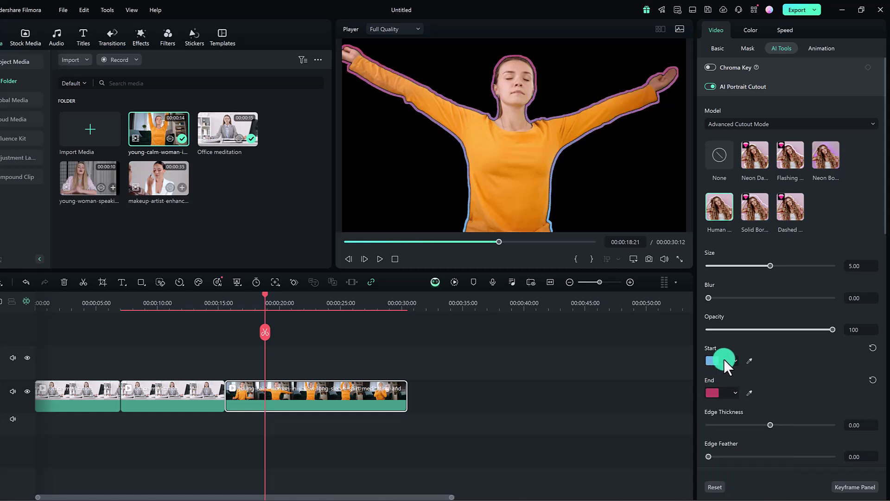
- Set outline size 8.53, blur 8.61, opacity 62, thicker edge and edge feather 6.18
left_click_drag(769, 267, 792, 266)
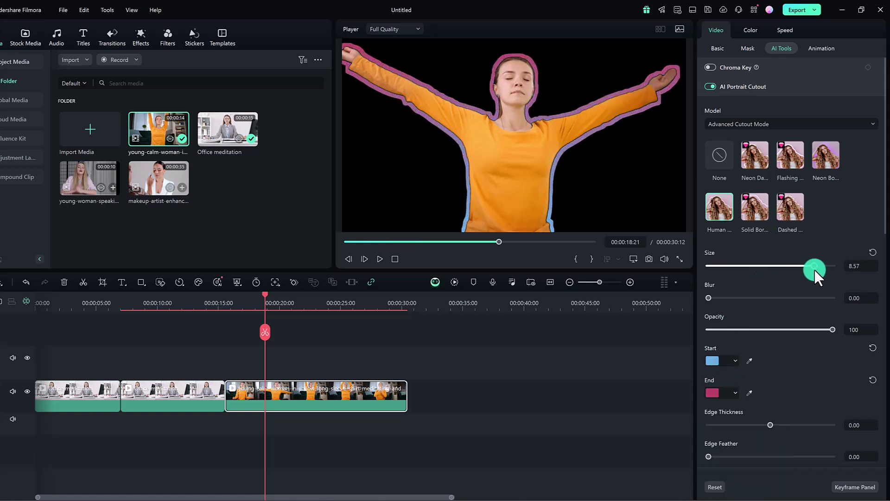
left_click_drag(814, 269, 813, 265)
left_click_drag(708, 298, 814, 298)
left_click(835, 327)
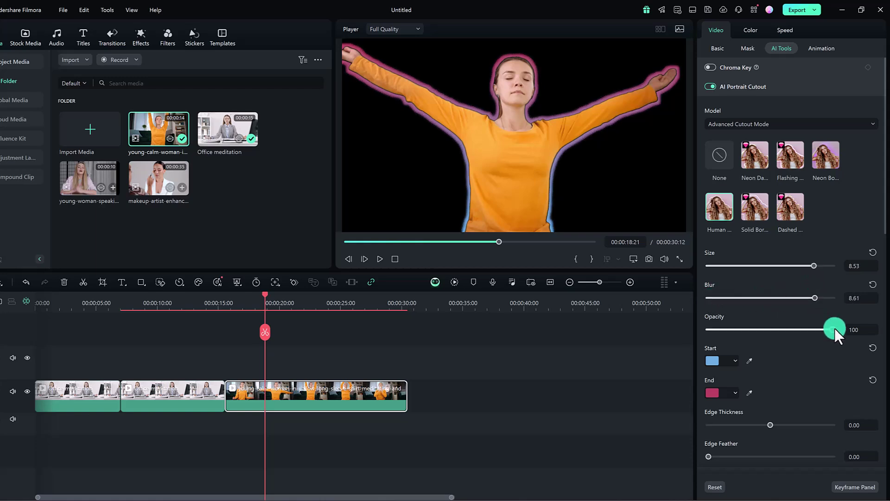
left_click_drag(835, 328, 785, 330)
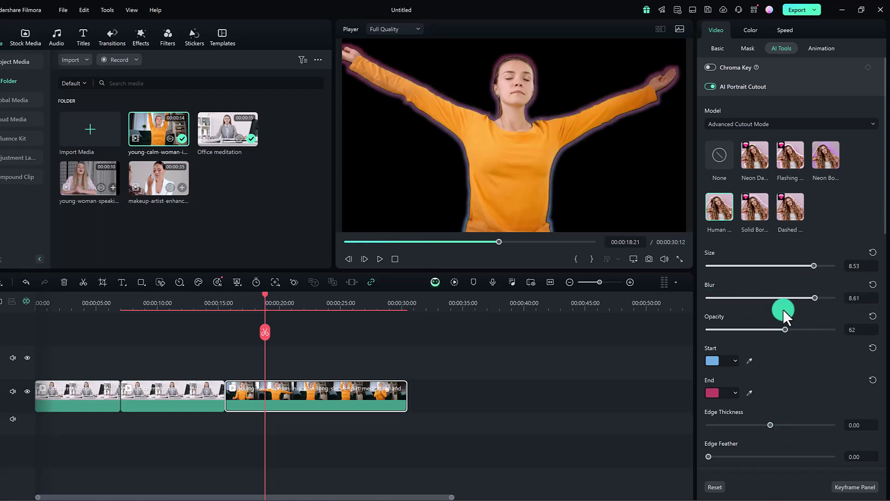
mouse_move(771, 422)
left_mouse_down()
mouse_move(802, 426)
mouse_move(758, 421)
mouse_move(772, 425)
left_mouse_up()
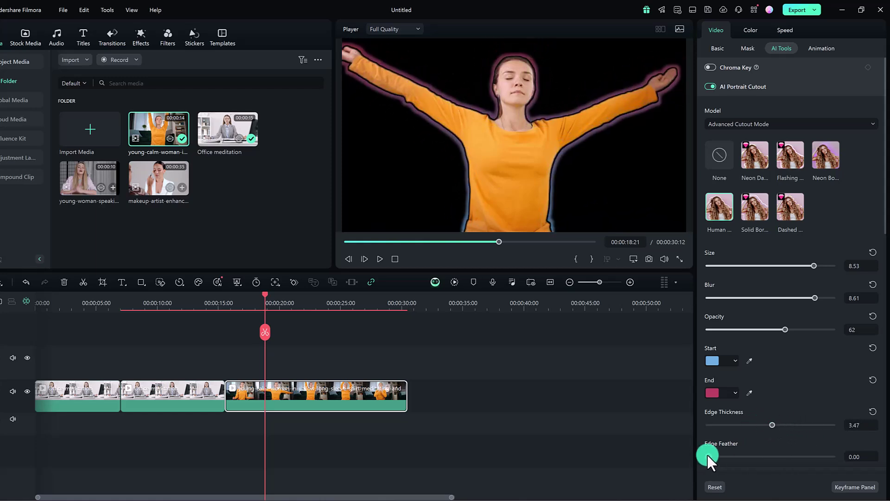
left_click_drag(707, 455, 747, 456)
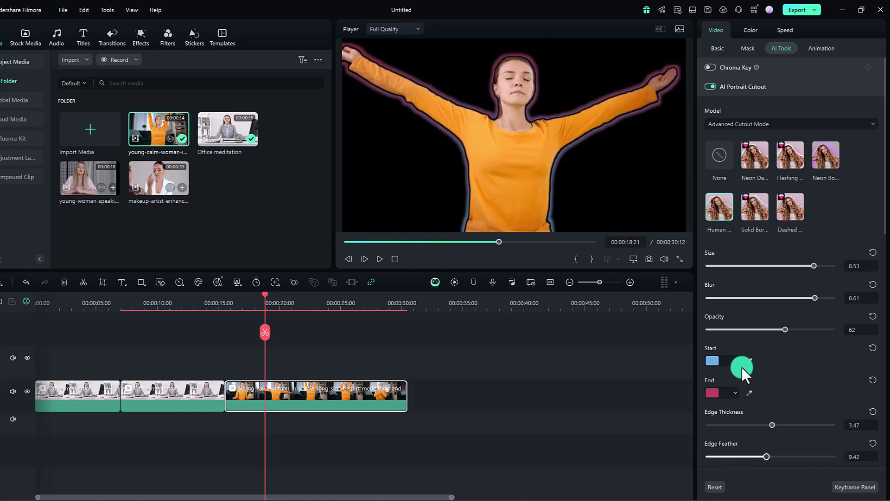
- Try the Neon Dashed, Flashing, Solid and Dashed outline presets, previewing the Dashed one
left_click(748, 162)
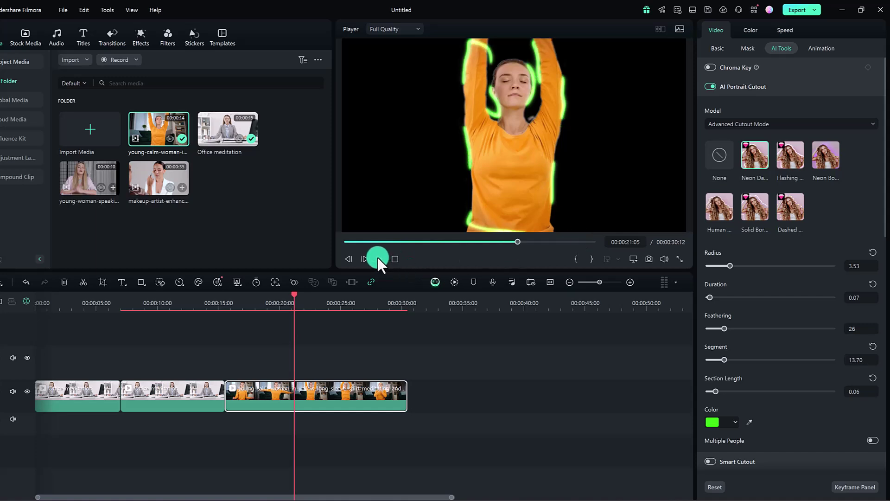
left_click(794, 157)
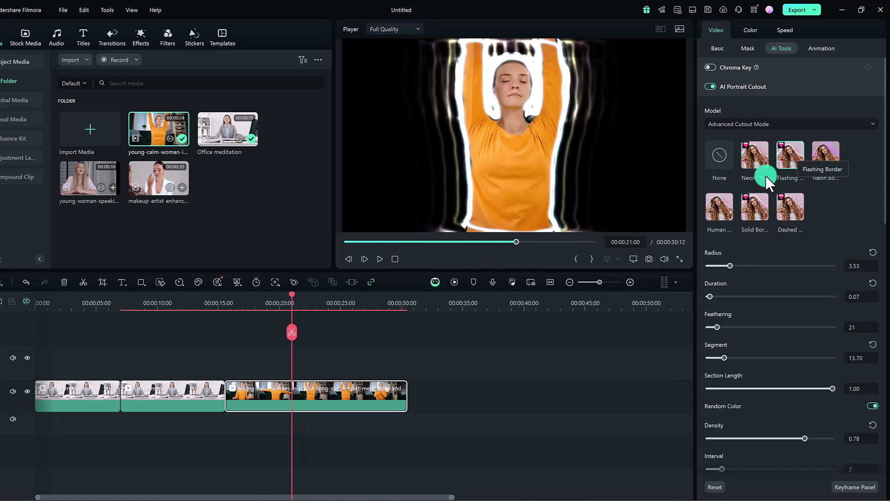
left_click(760, 209)
left_click(787, 209)
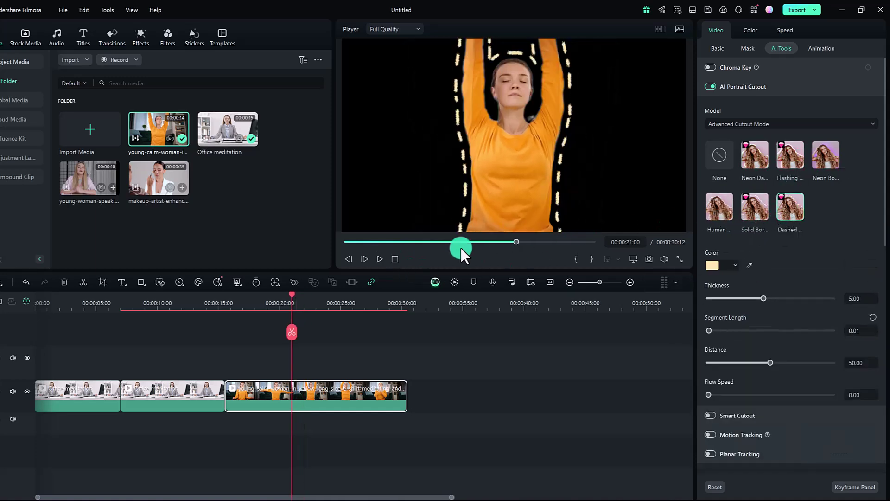
left_click(380, 259)
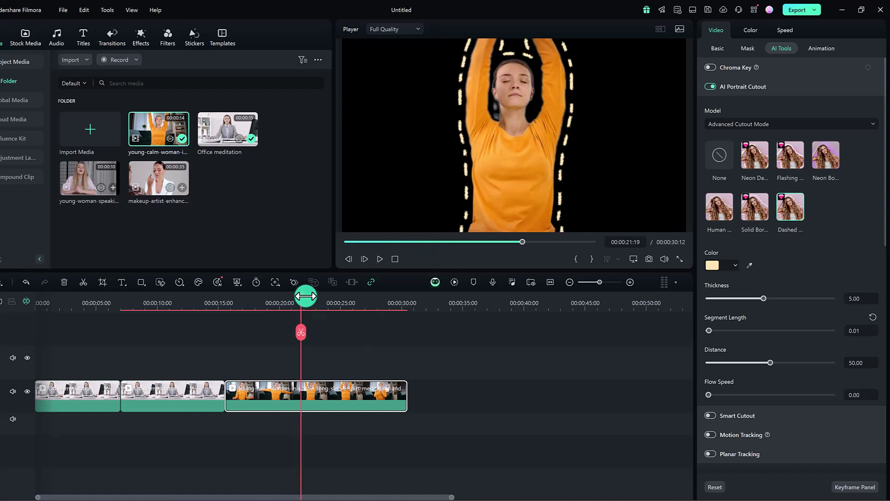
left_click_drag(306, 296, 334, 300)
left_click(251, 294)
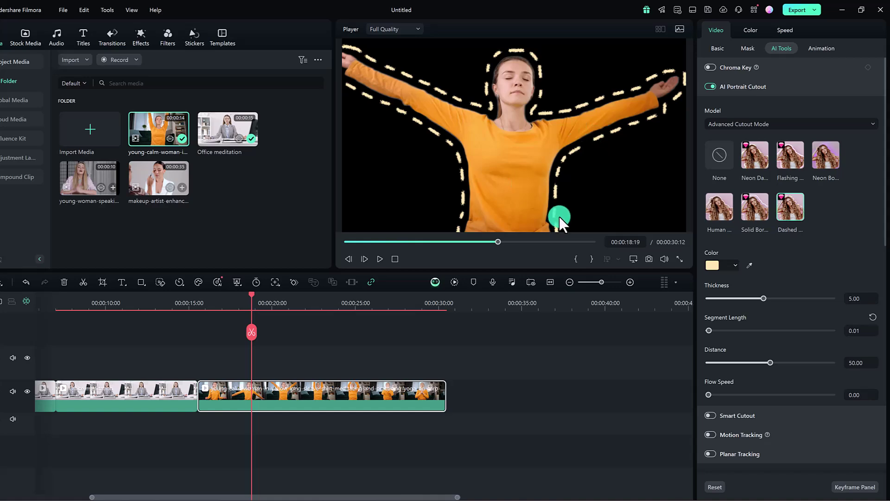
- Remove the outline by choosing None, then bring up the Stock Media search
left_click(717, 157)
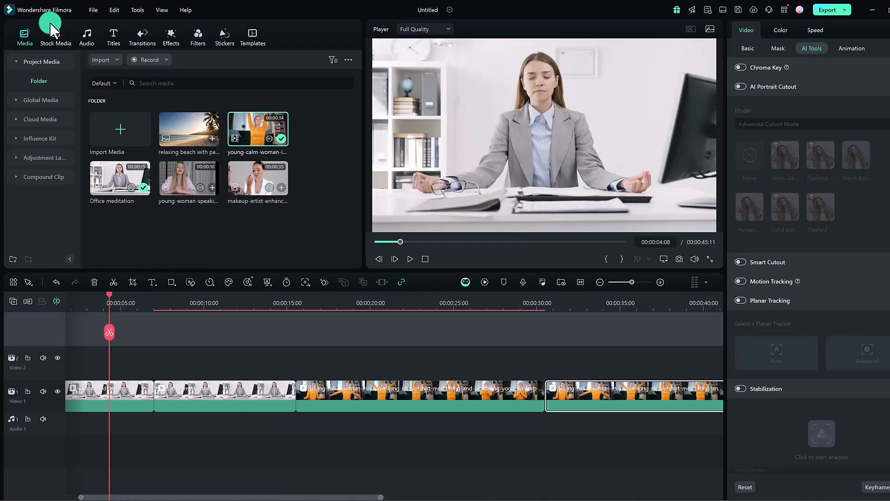
left_click(56, 35)
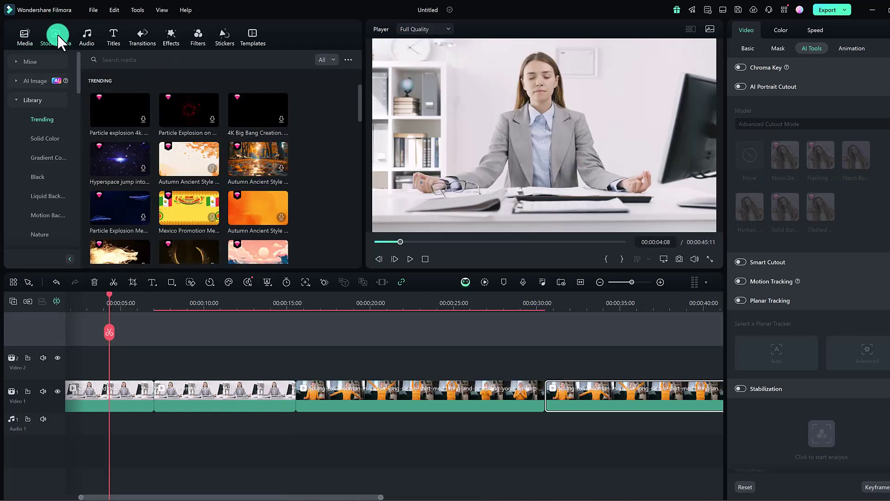
left_click(121, 59)
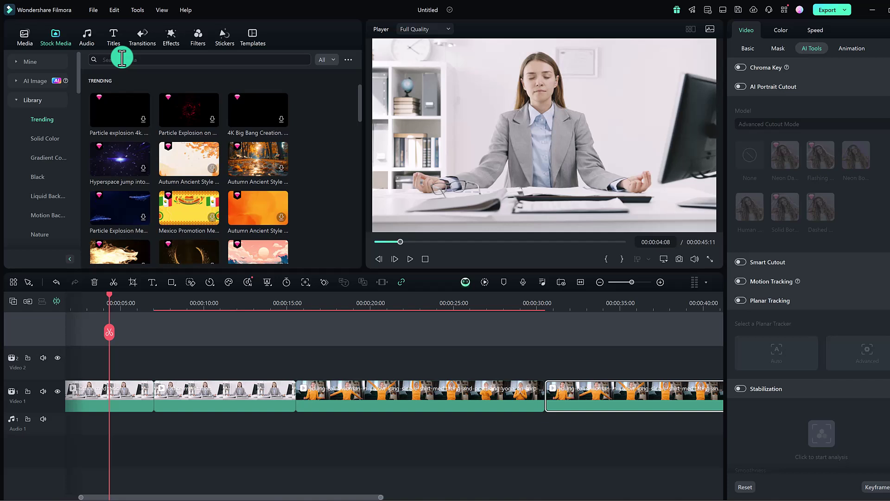
- Generate Realistic Landscape AI images from the prompt 'serene forest setting'
left_click(31, 82)
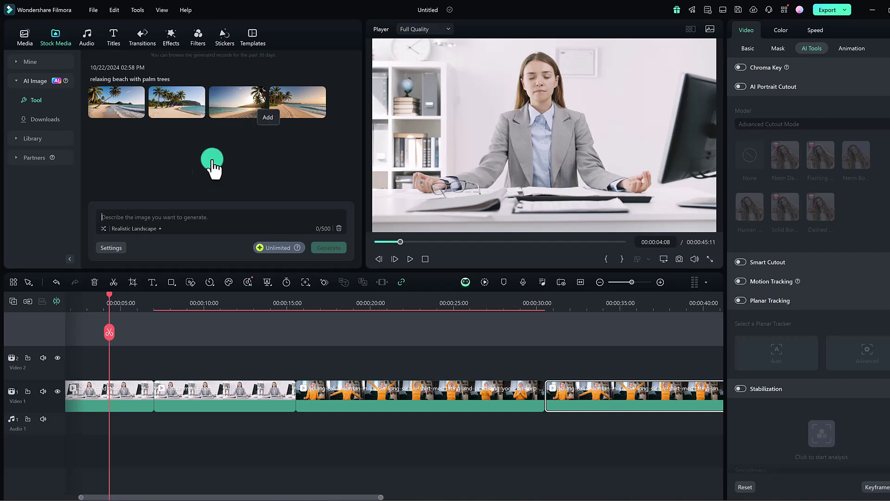
left_click(168, 215)
type("serene forest setting")
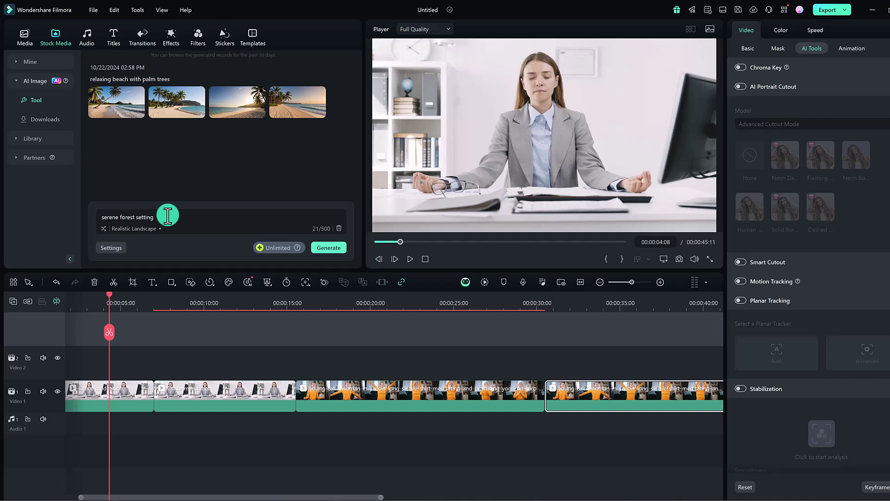
left_click(160, 228)
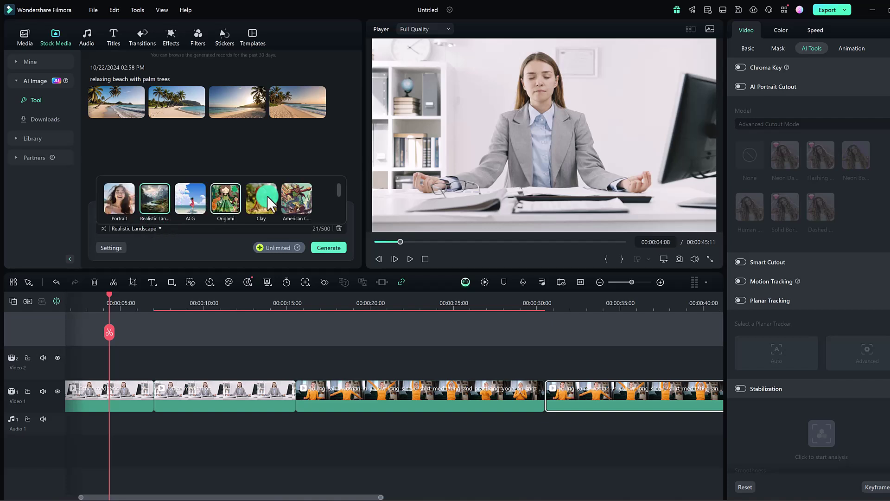
left_click_drag(339, 191, 338, 208)
left_click(326, 149)
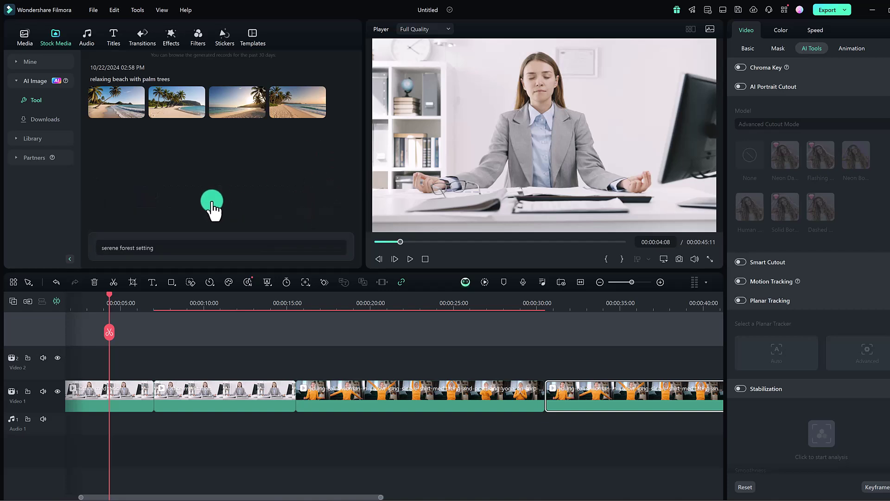
left_click(181, 242)
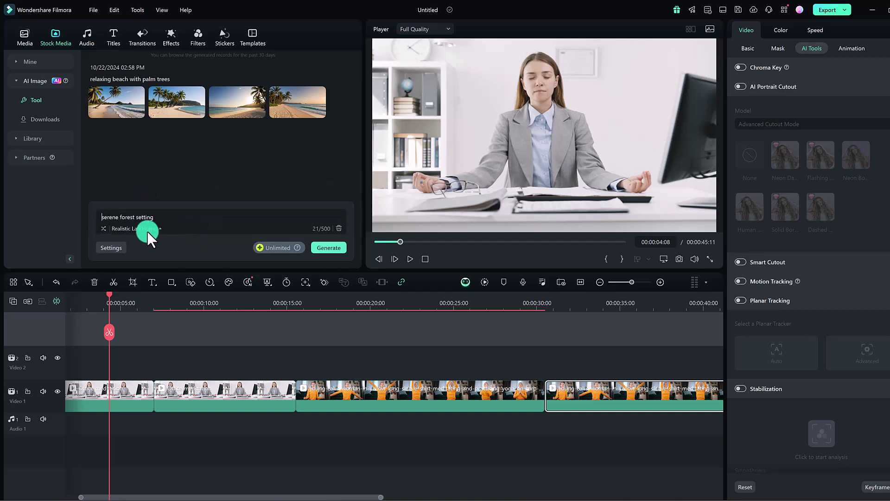
left_click(321, 245)
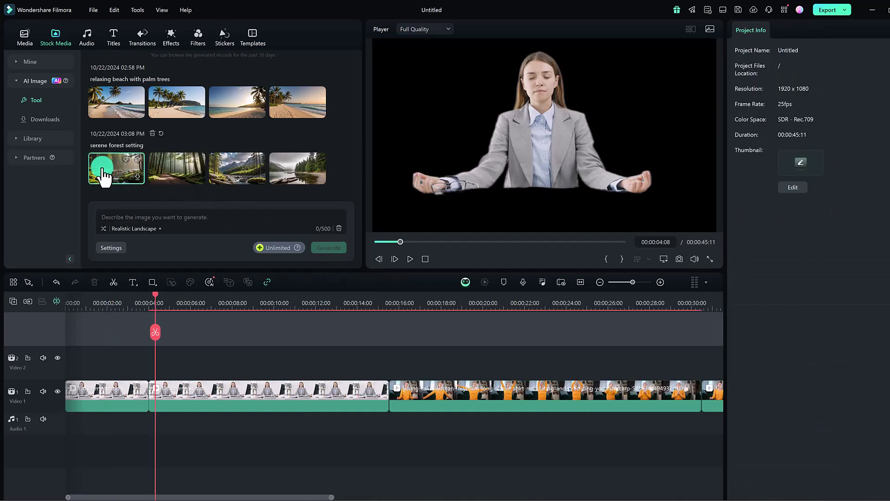
- Preview the first three generated forest images in the player
left_click(104, 173)
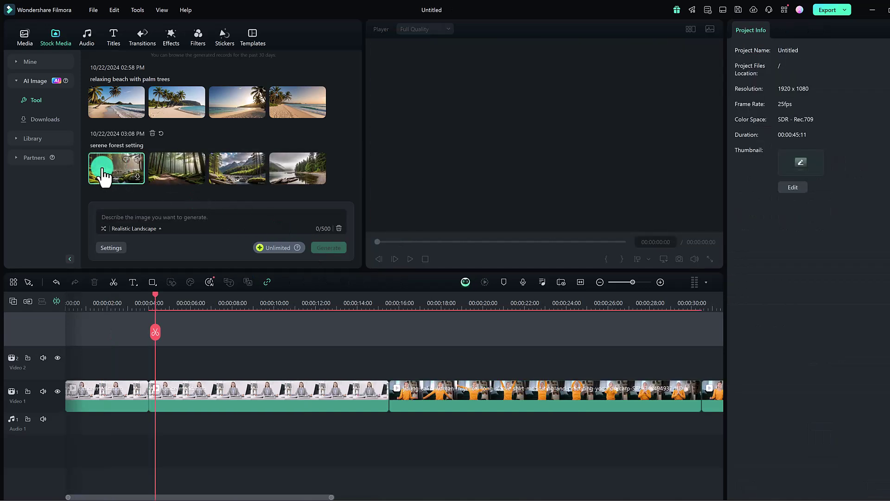
left_click(162, 173)
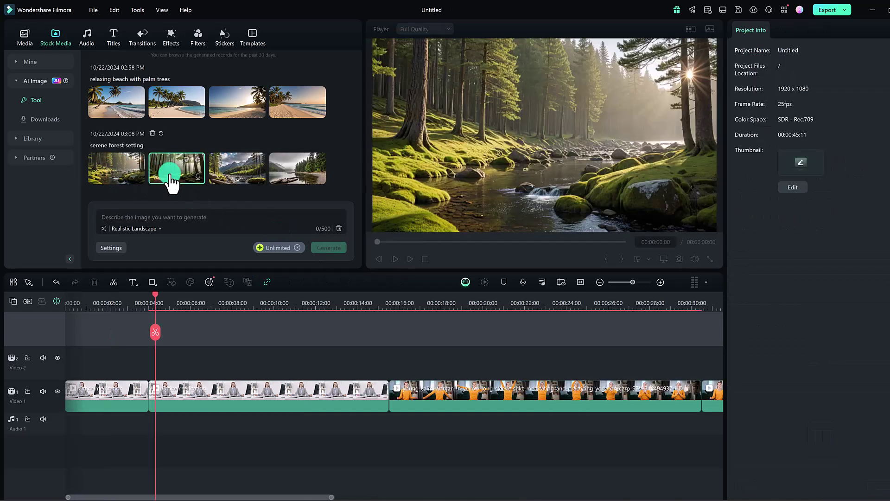
left_click(230, 176)
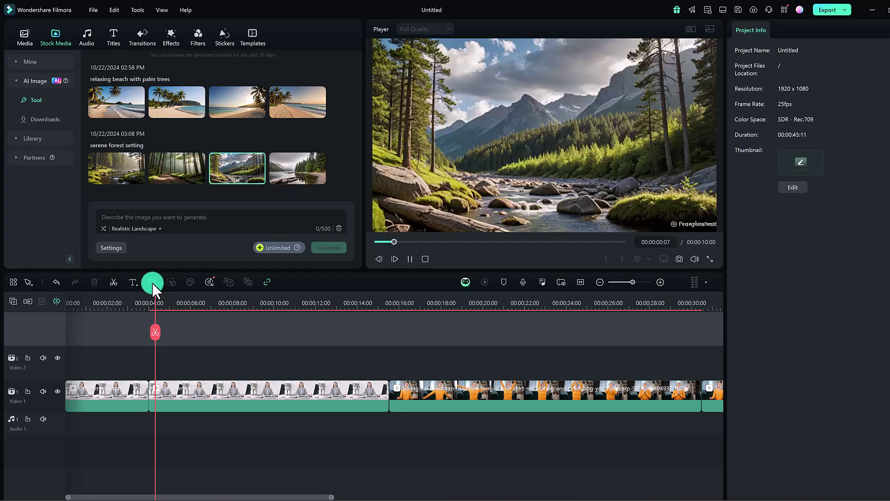
- Add the third, mountain-river forest image to Video 2 at the playhead near 00:00:04
left_click(410, 259)
left_click_drag(243, 176, 164, 355)
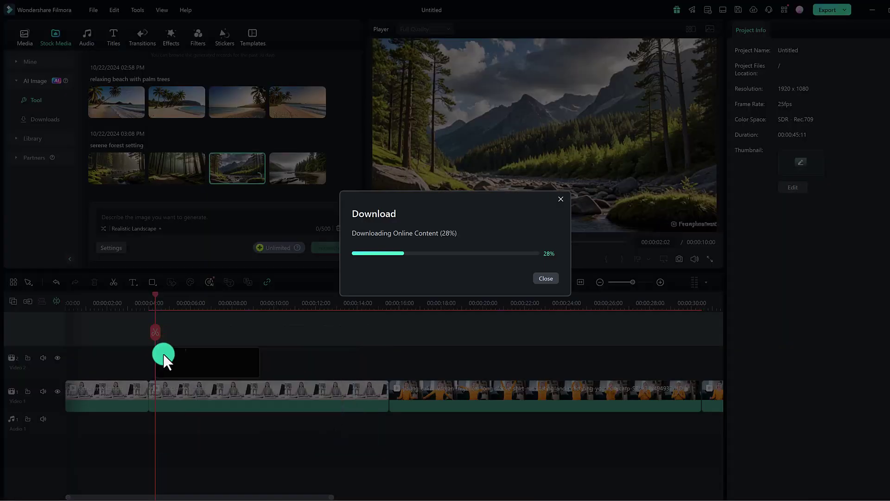
left_click(206, 307)
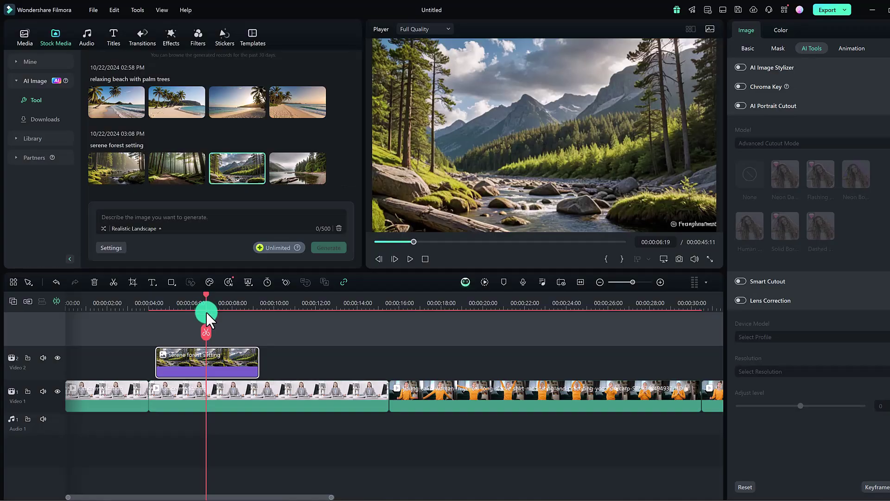
left_click(42, 451)
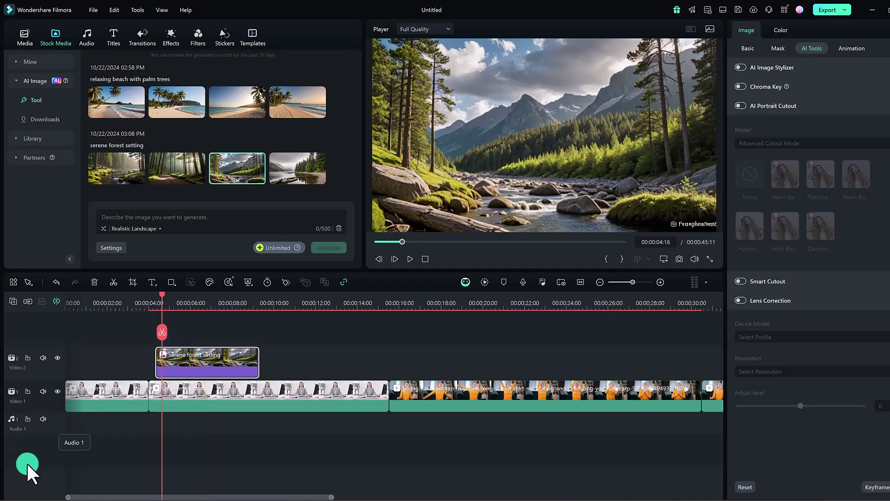
- Add a new video track below Track 1 with the Track Manager, then select the forest clip
right_click(27, 462)
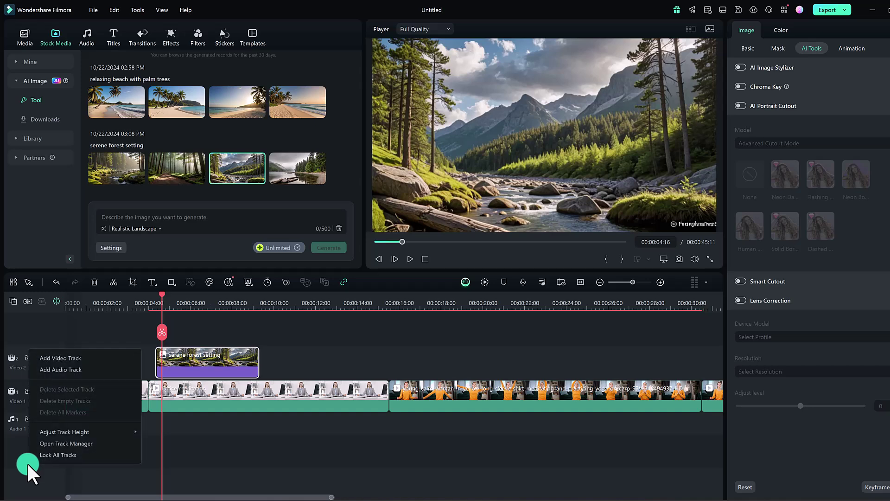
left_click(37, 443)
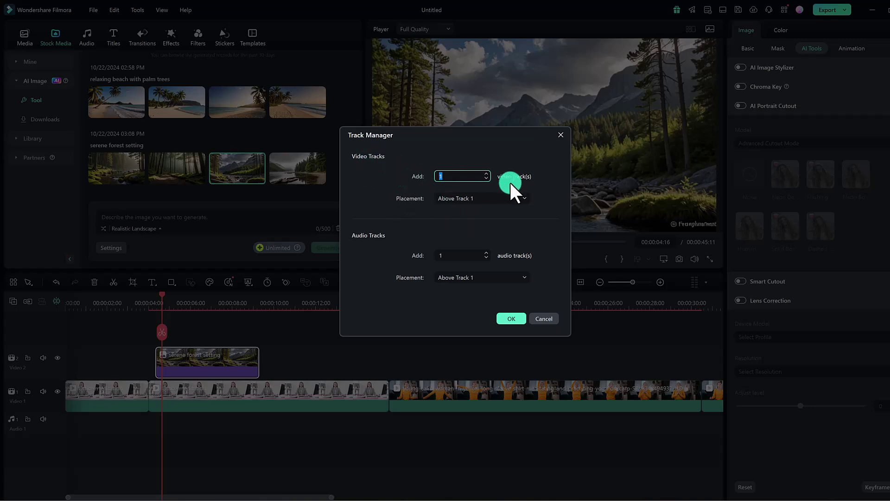
left_click(512, 197)
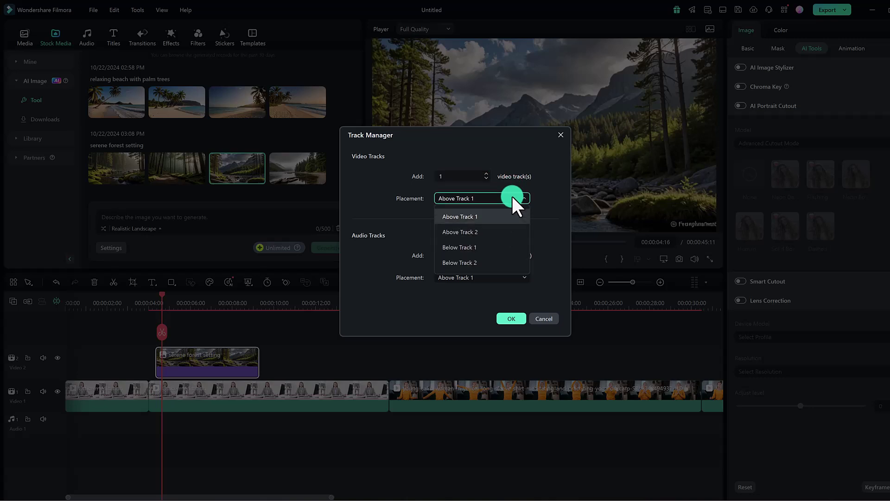
left_click(477, 247)
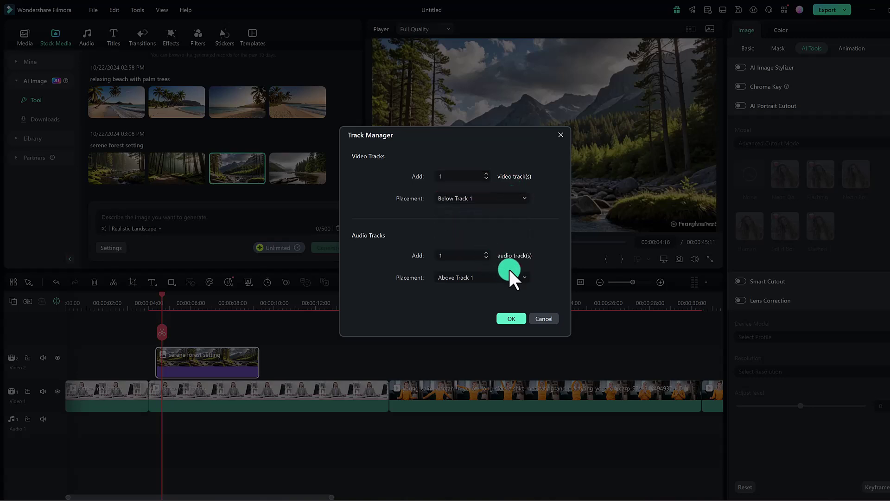
left_click(512, 319)
left_click(193, 363)
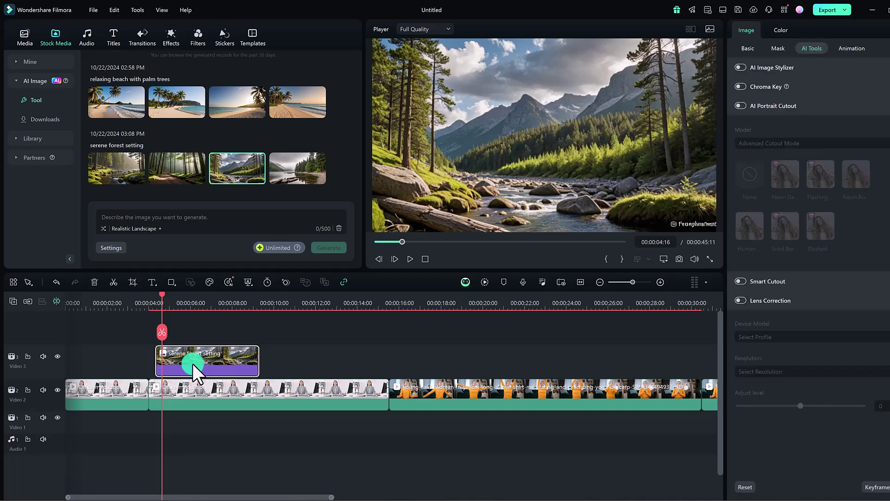
- Place the forest image on the bottom video track and move the meditating woman lower in frame
left_click_drag(194, 363, 188, 432)
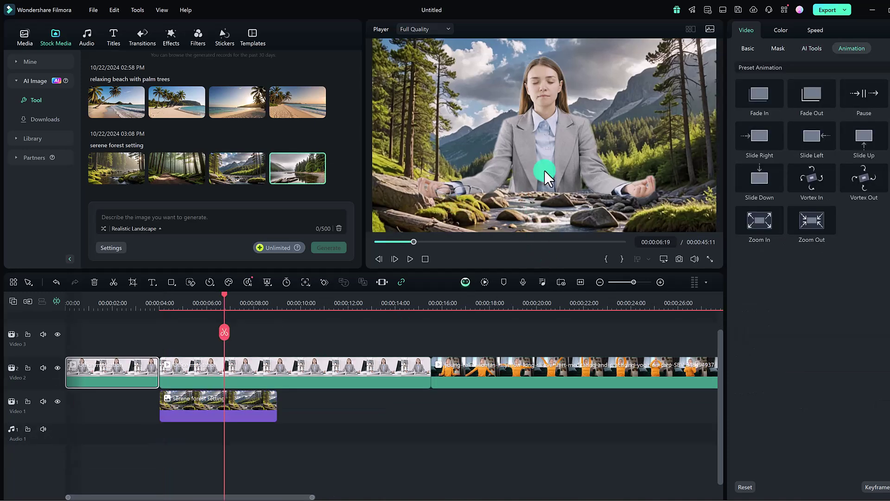
left_click(544, 171)
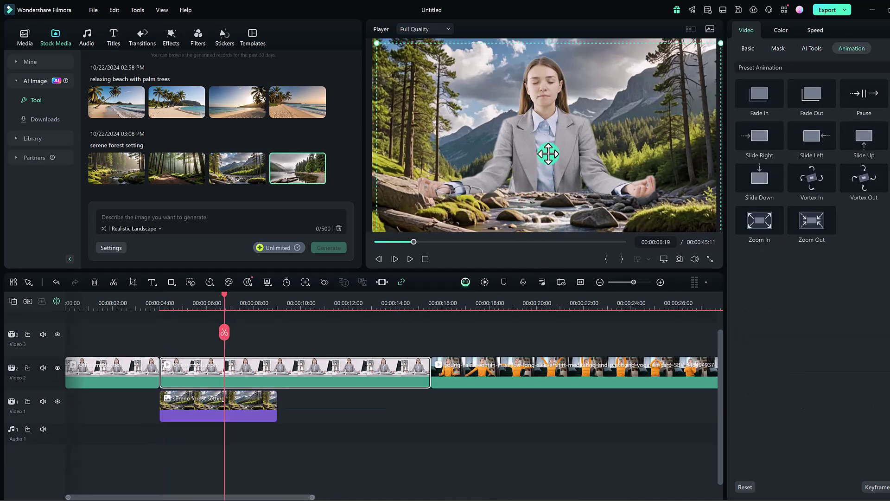
left_click_drag(548, 154, 540, 184)
- Preview the composite and trim the forest image to end at 00:00:07:06
left_click(408, 259)
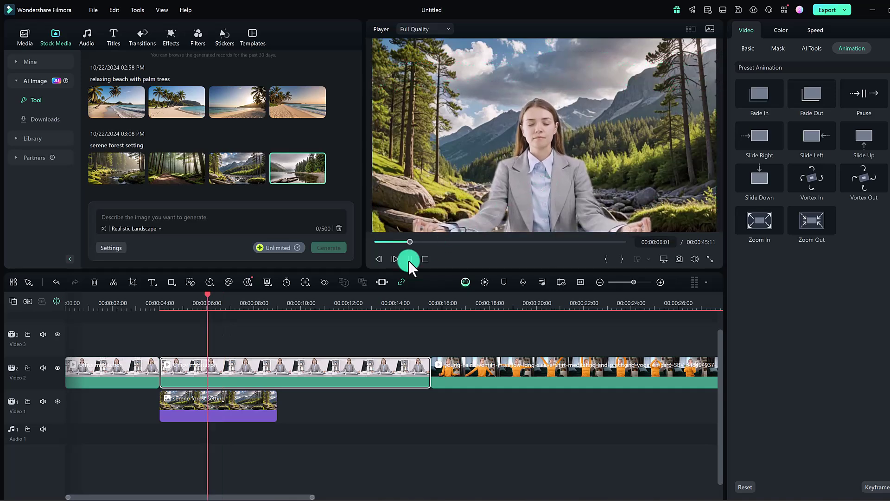
left_click_drag(276, 403, 231, 402)
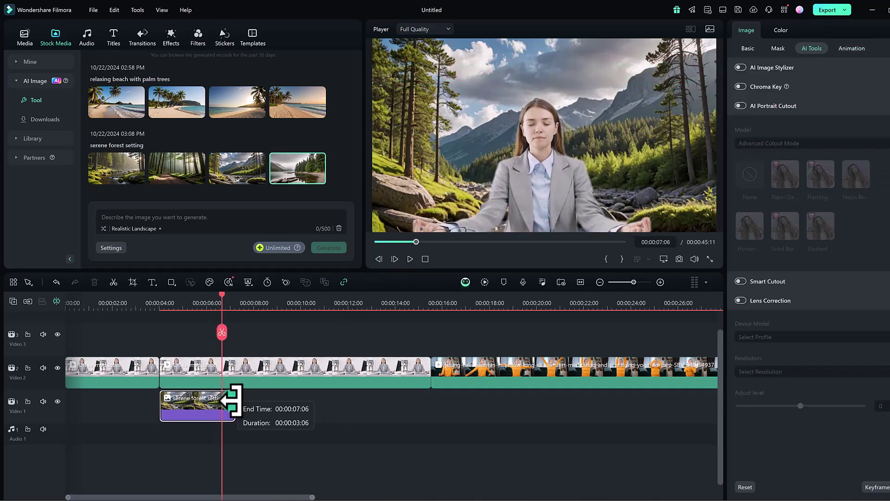
left_click_drag(237, 102, 308, 397)
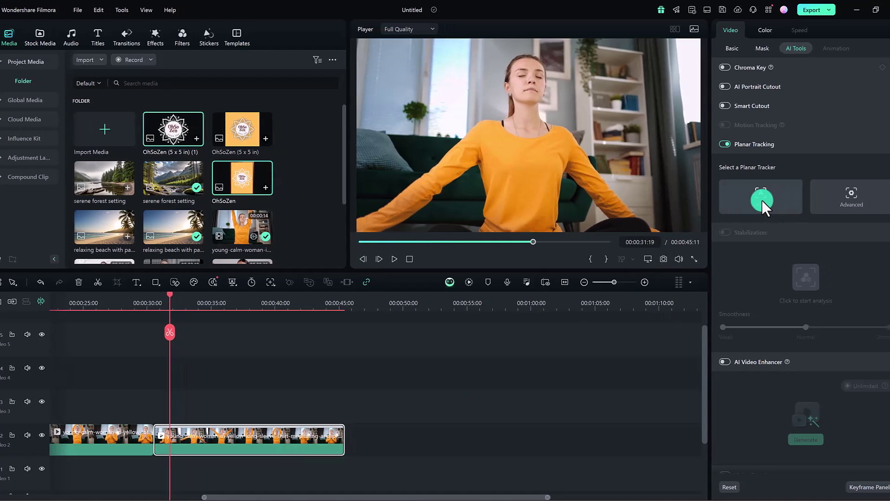
- Choose Auto planar tracking and reshape the tracking box around the bright top-left window
left_click(775, 209)
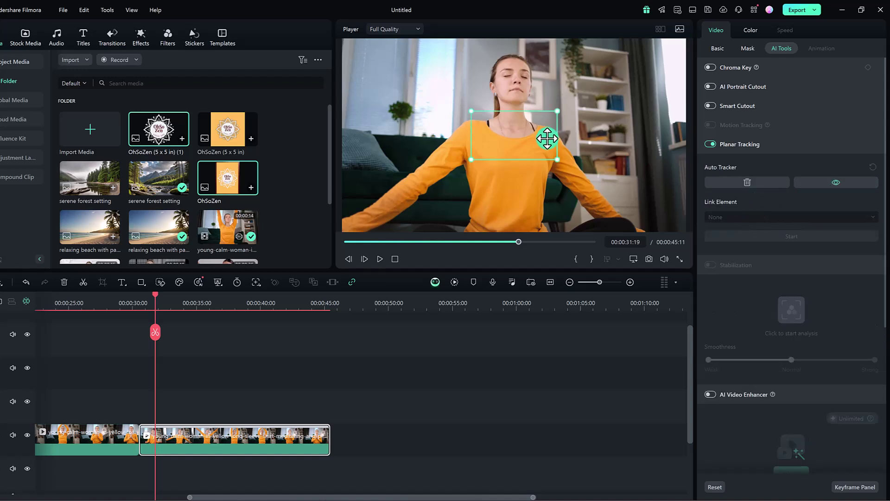
left_click_drag(547, 138, 429, 80)
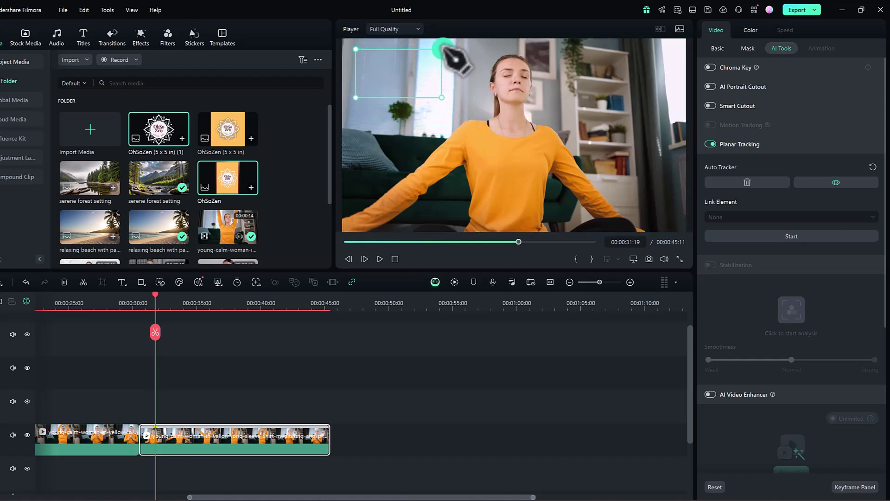
left_click_drag(443, 50, 461, 44)
left_click(446, 147)
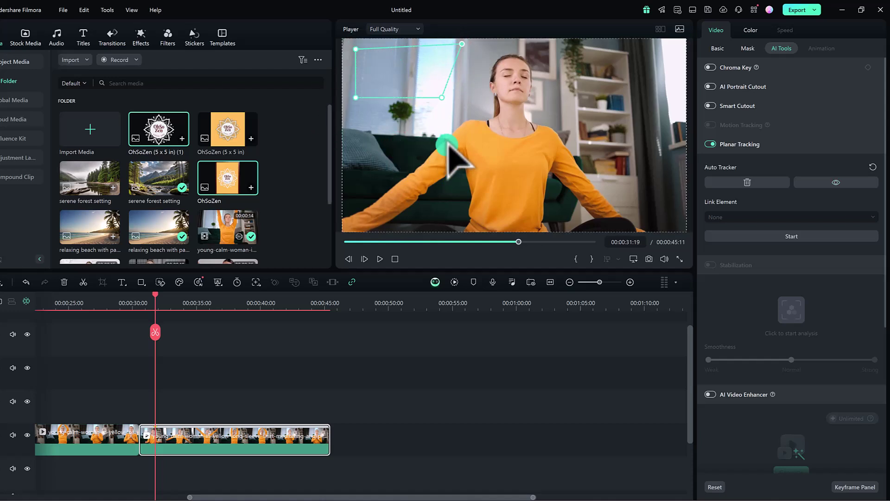
left_click_drag(355, 48, 354, 42)
left_click_drag(356, 97, 345, 119)
left_click(394, 110)
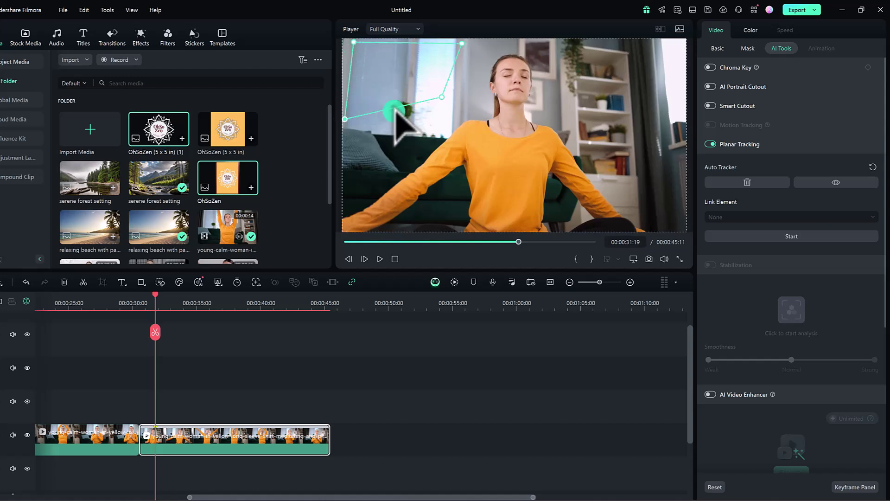
left_click_drag(442, 97, 452, 136)
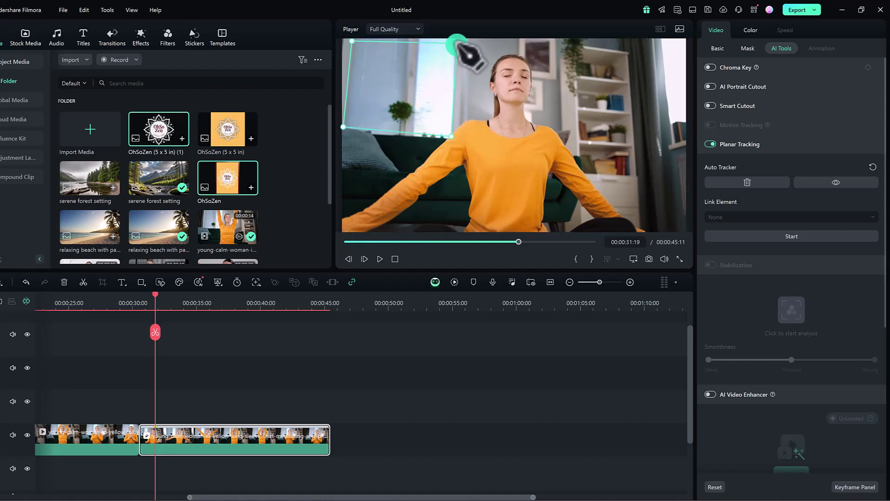
- Run the planar track and scrub forward to confirm it follows the scene to 00:00:44:06
left_click(760, 238)
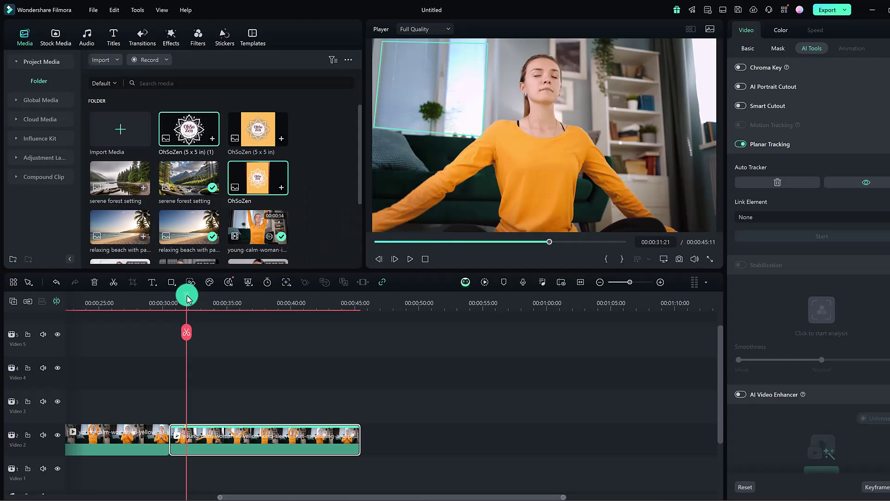
left_click_drag(187, 298, 345, 336)
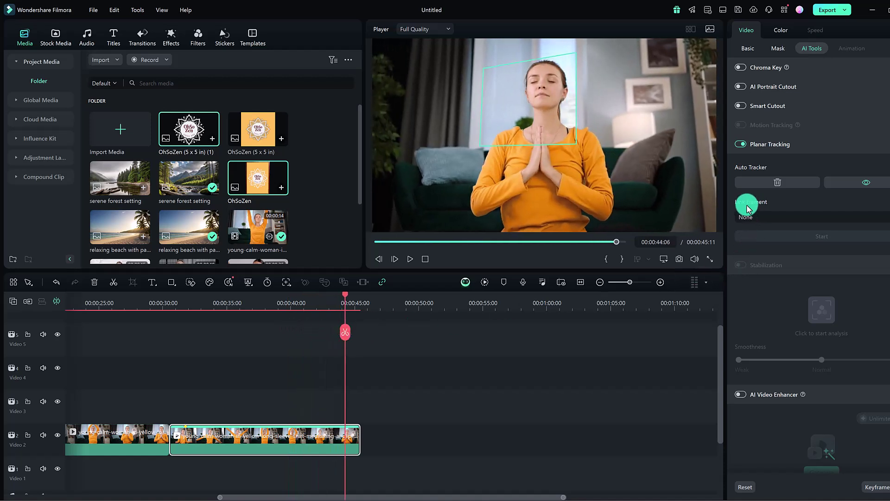
- Link the OhSoZen logo file from the computer to the planar track and play from 00:00:31:00
left_click(762, 217)
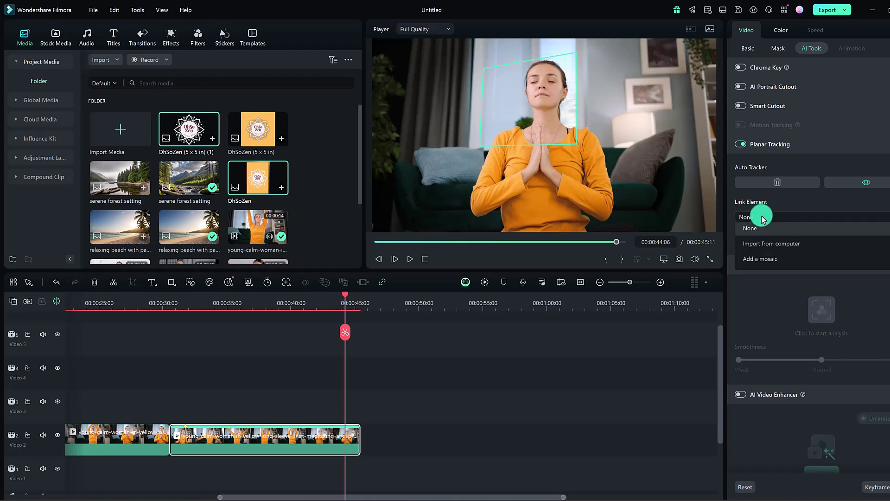
left_click(764, 251)
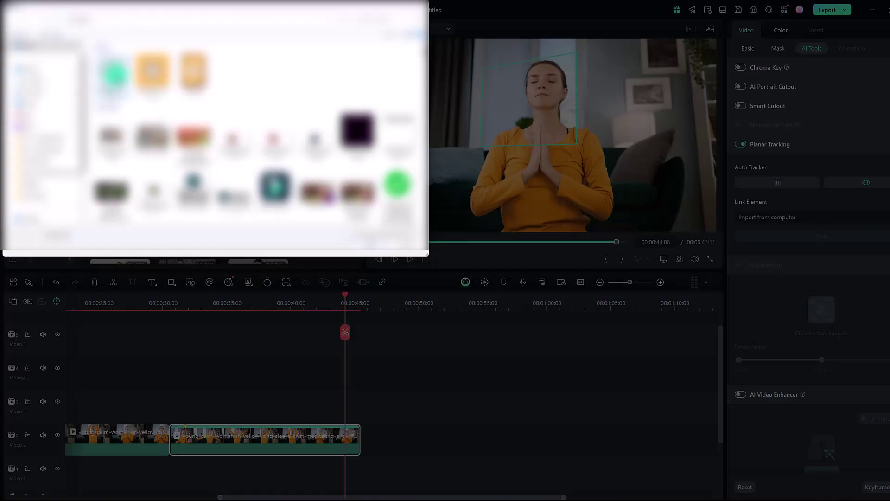
double_click(113, 73)
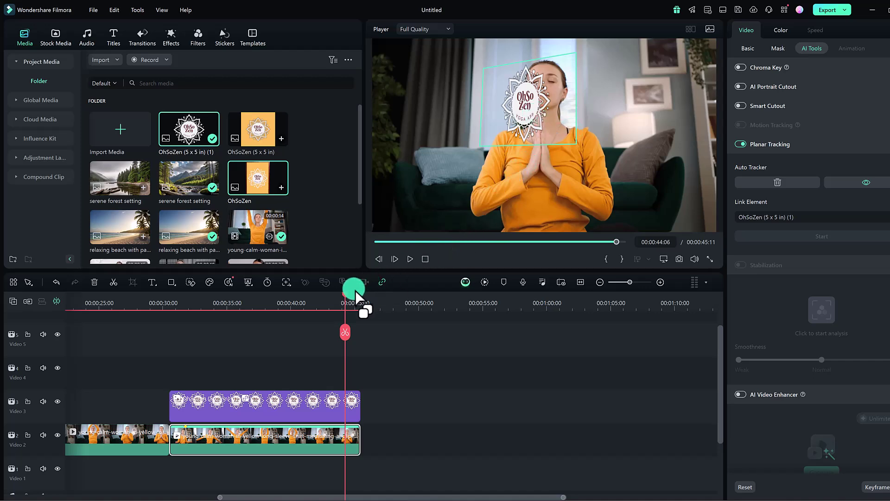
left_click(176, 331)
key("space")
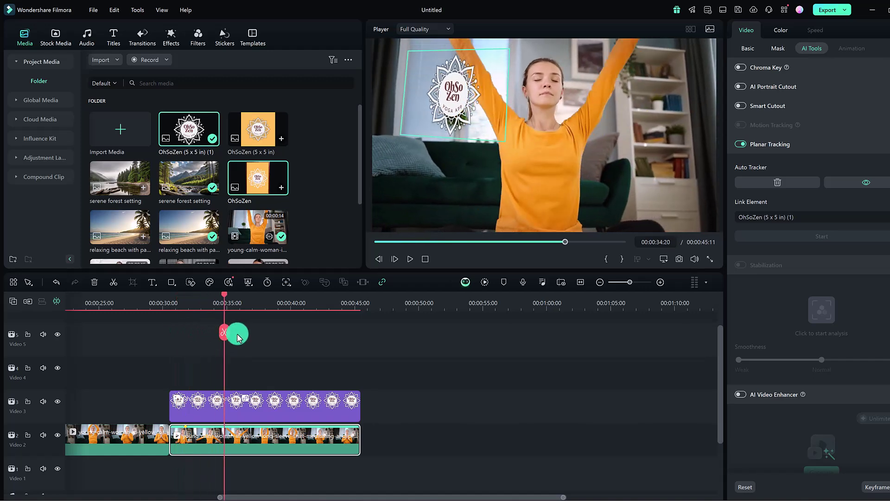
- Scale the tracked OhSoZen logo to 149.66% wide and 103.40% tall at full opacity
left_click(215, 414)
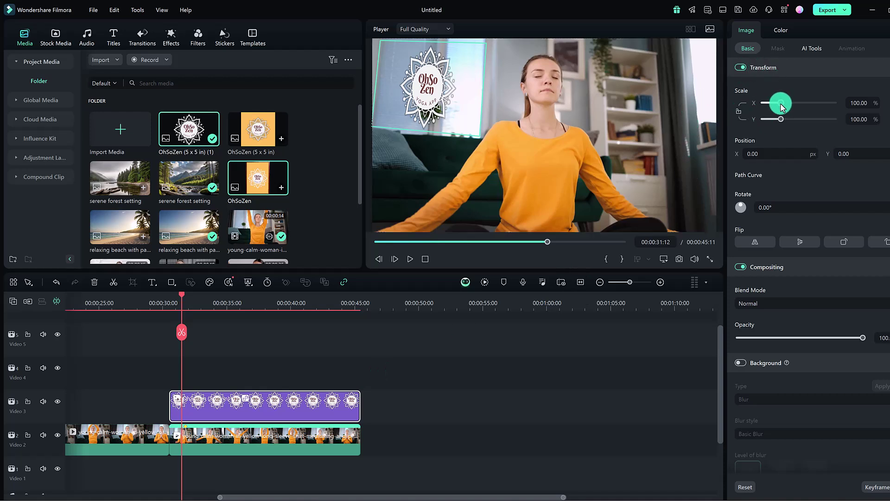
left_click_drag(782, 107, 790, 103)
mouse_move(848, 337)
left_mouse_down()
mouse_move(804, 336)
mouse_move(832, 337)
left_mouse_up()
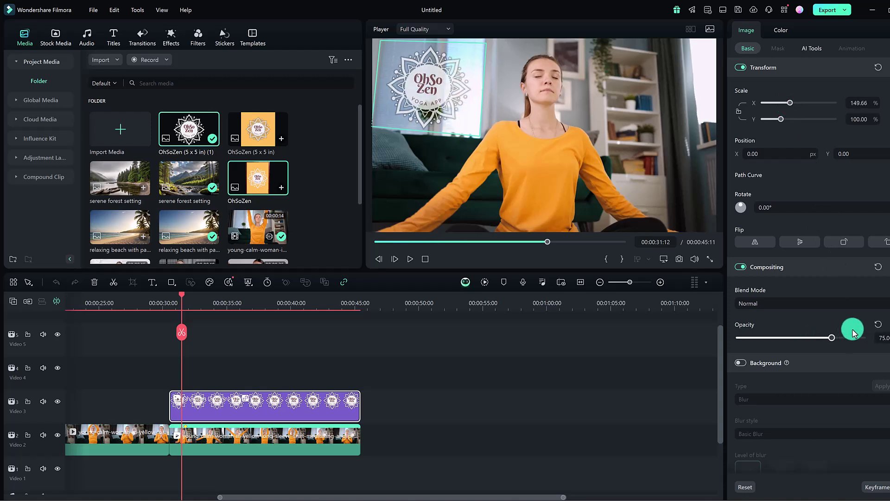
left_click(245, 408)
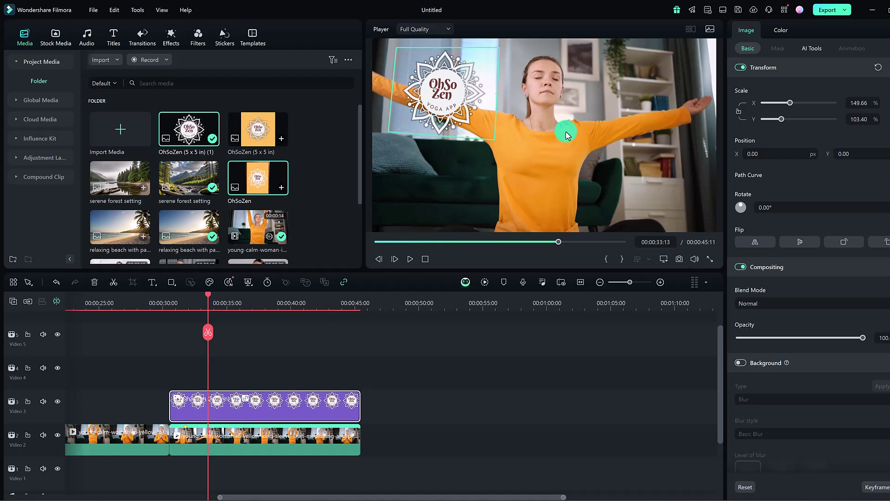
left_click(245, 438)
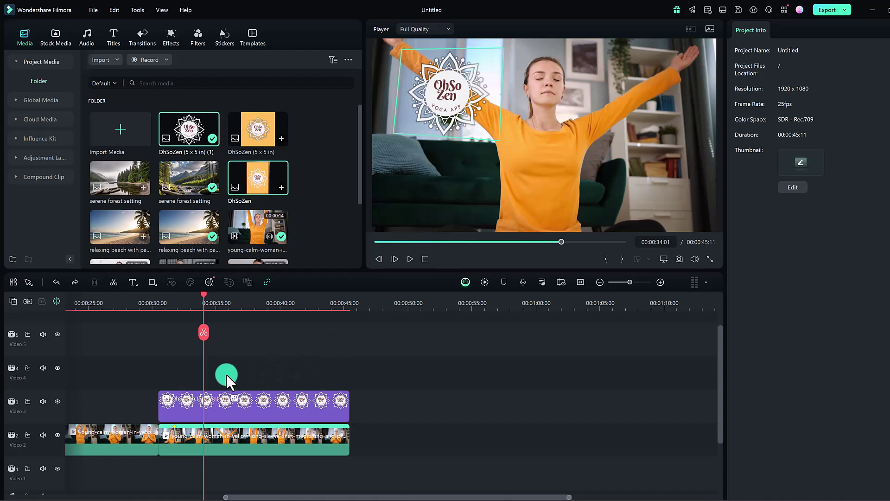
- Put a portrait-cutout copy of the yoga clip on Video 4 above the logo and scrub to 00:00:31:05
left_click(117, 300)
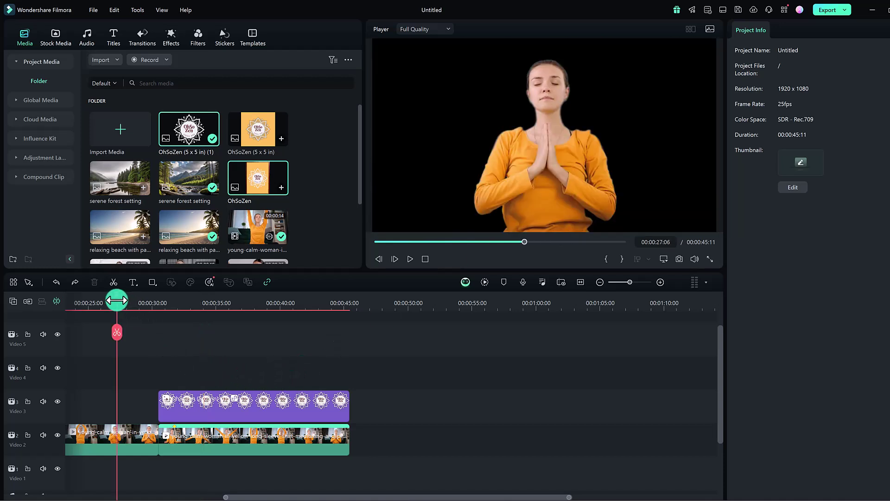
left_click(100, 438)
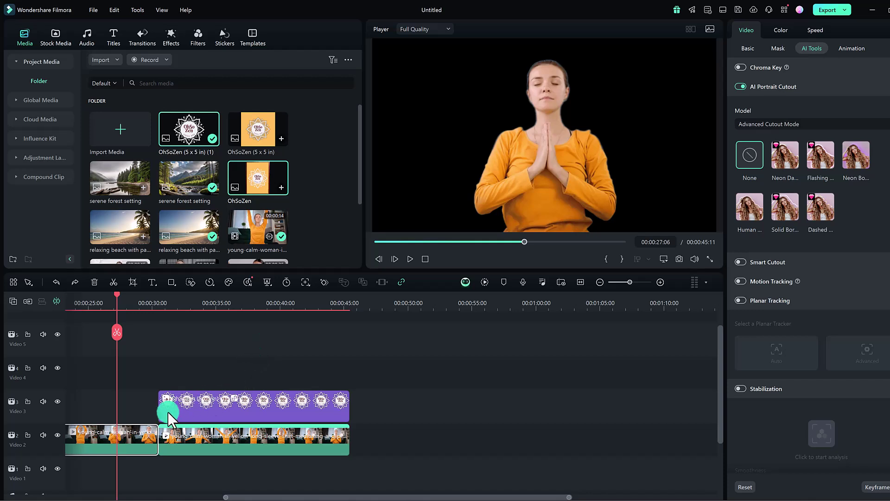
left_click(127, 435)
left_click_drag(117, 295, 312, 371)
left_click_drag(155, 301, 168, 304)
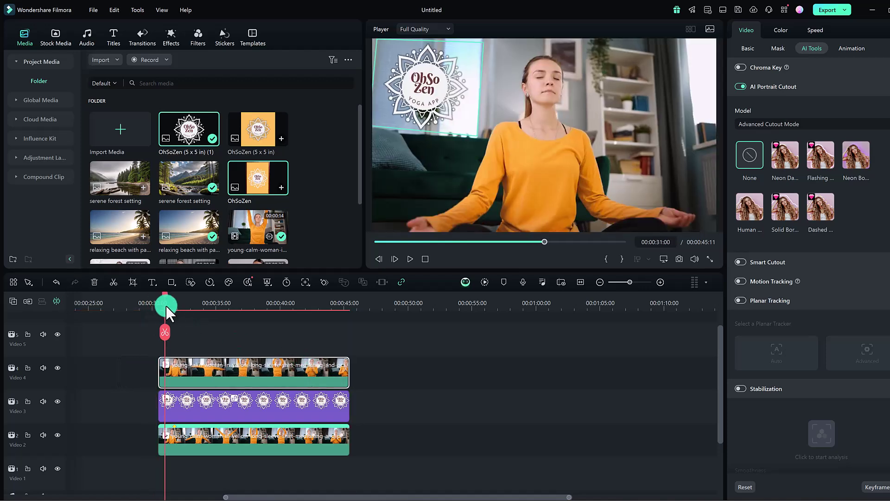
- Play back the layered result, stopping at 00:00:35:04
left_click(411, 259)
left_click(499, 355)
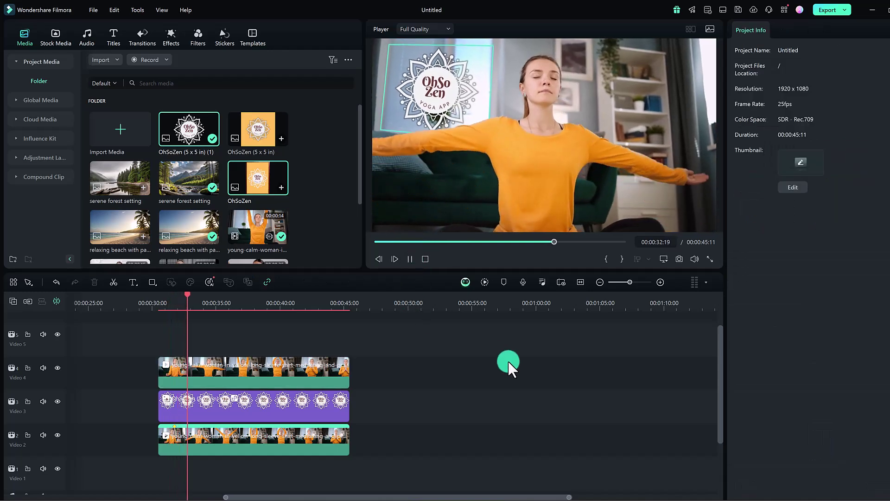
left_click(411, 257)
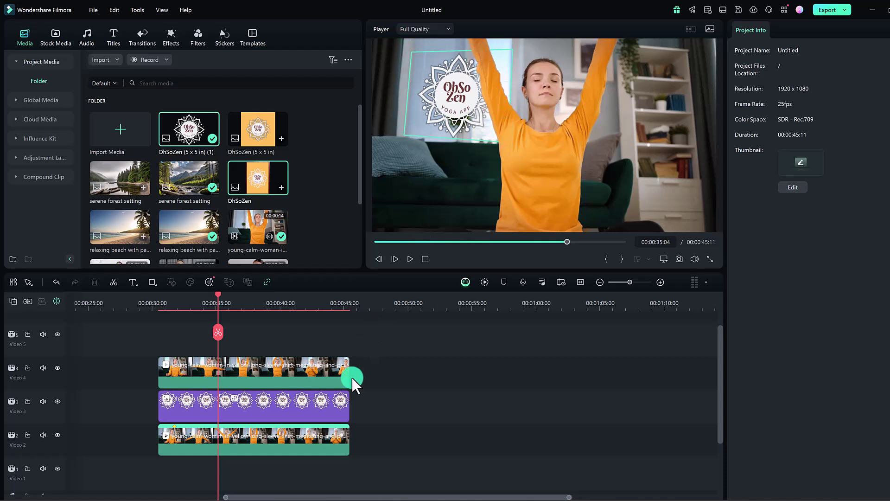
- Hide the Video 2 clip's planar-tracking target box and replay the tracked logo
left_click(322, 441)
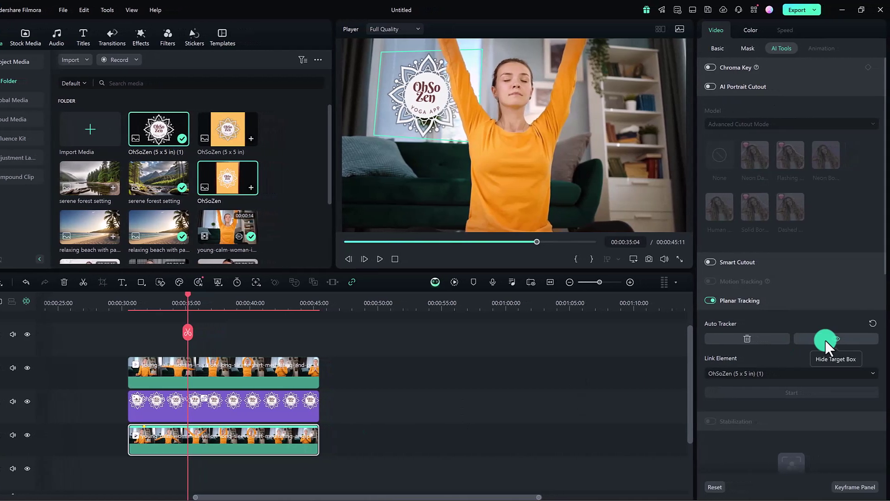
left_click(825, 340)
left_click(376, 260)
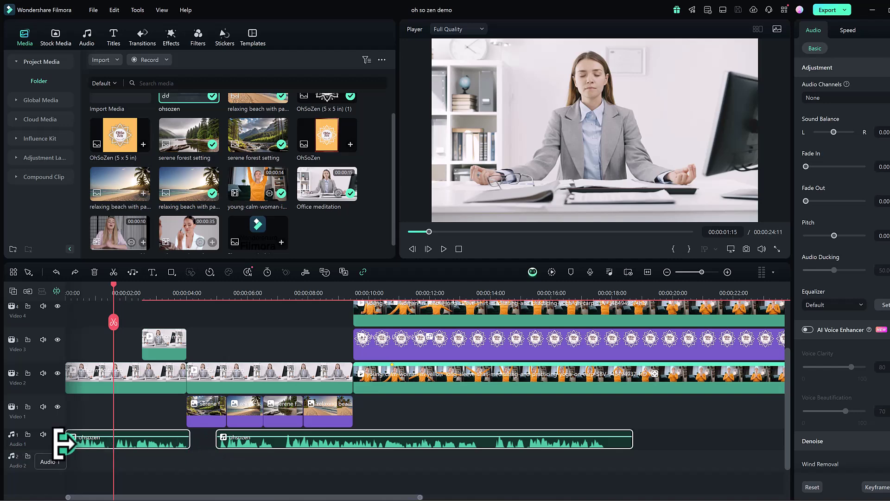
- Select both ohsozen voice-over clips on Audio 1 and open Speech-to-Text for them
left_click(218, 462)
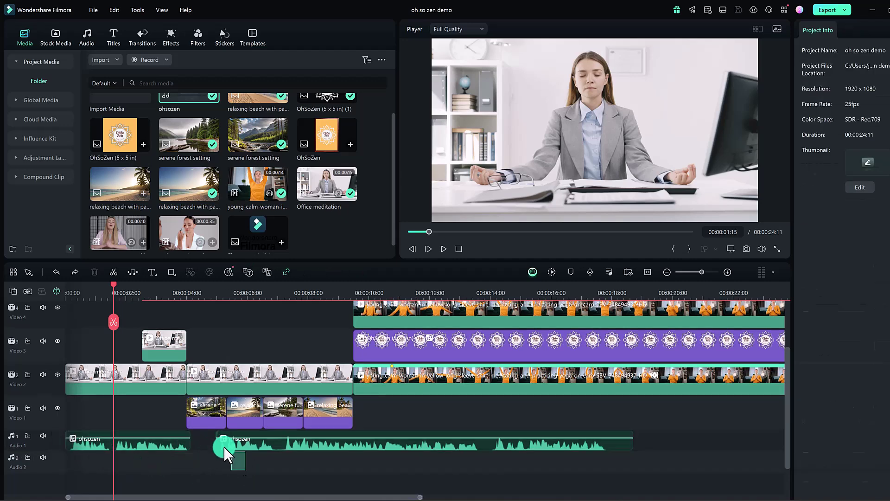
left_click_drag(224, 447, 174, 440)
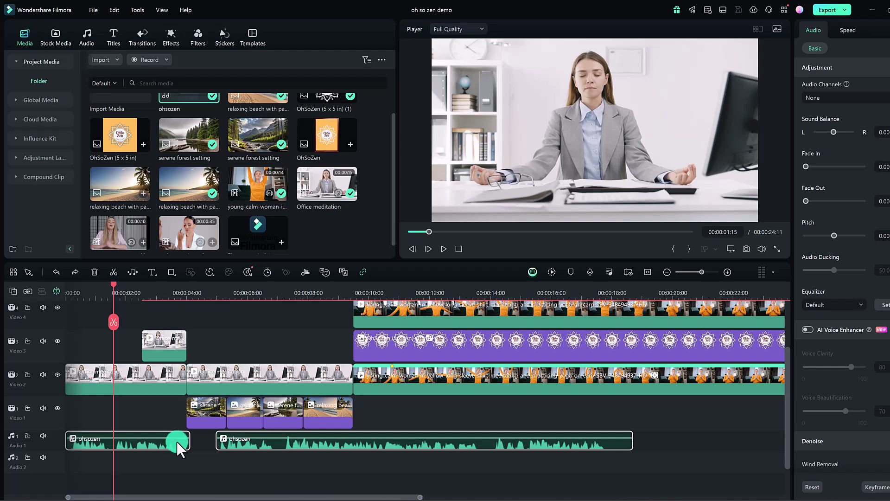
right_click(181, 444)
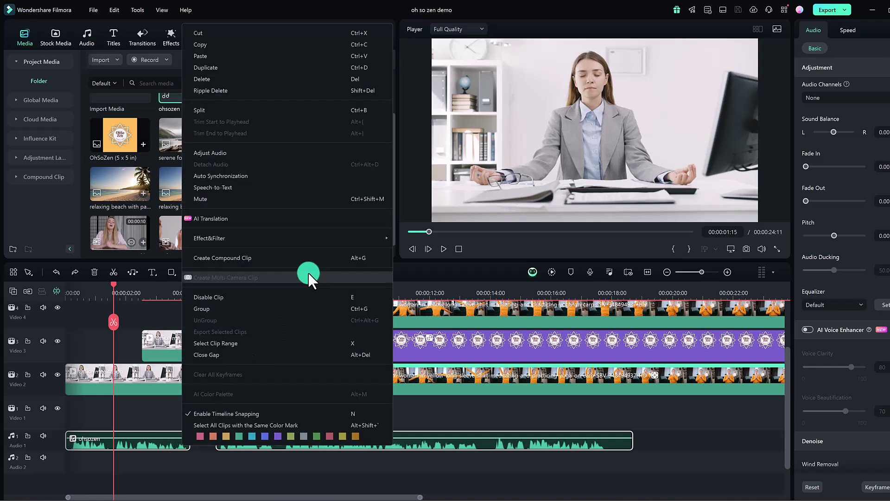
left_click(205, 187)
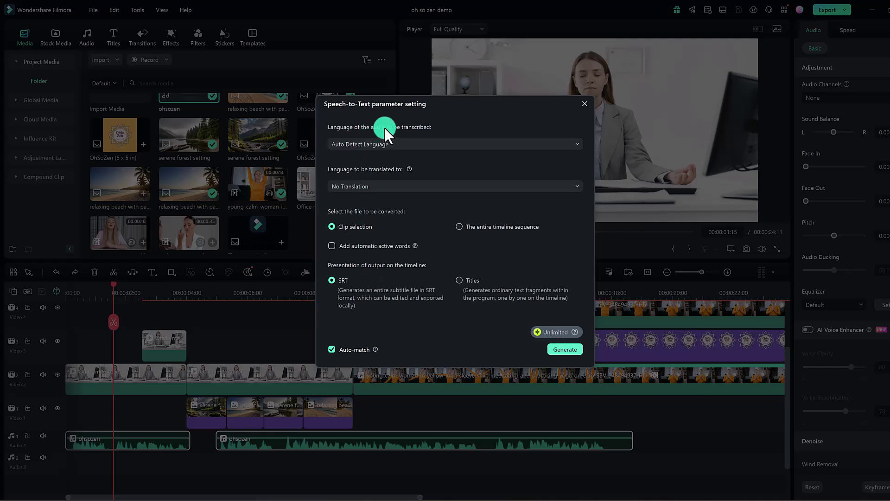
- Generate English (US) dynamic caption titles with automatic active words from the voice-over
left_click(392, 143)
left_click(398, 172)
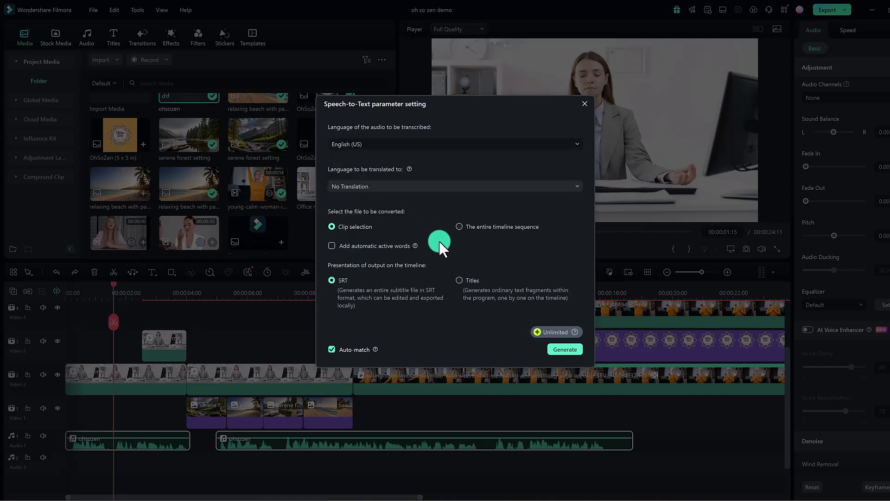
left_click(461, 279)
mouse_move(414, 246)
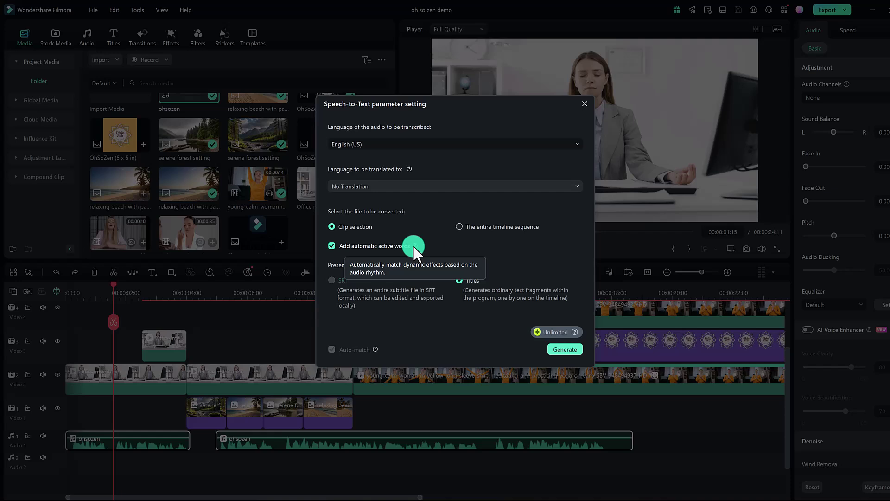
left_click(550, 352)
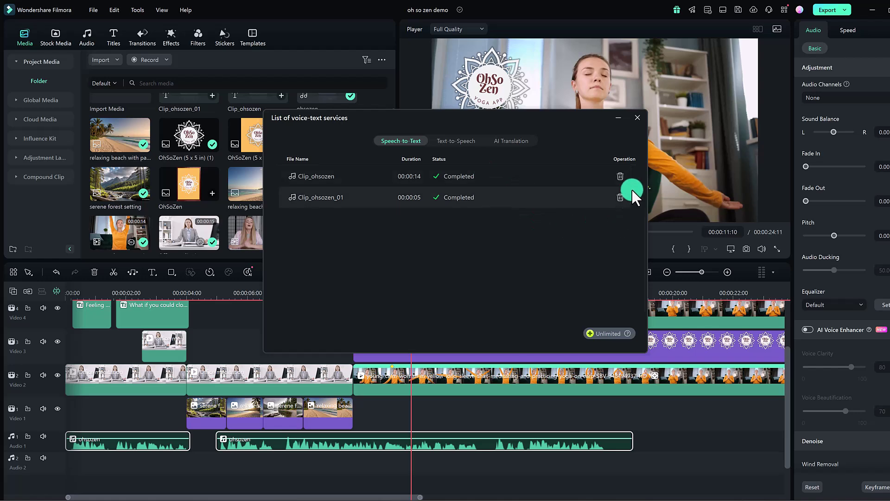
- Close the transcription job list and select the first caption at 00:00:02:16
left_click(636, 116)
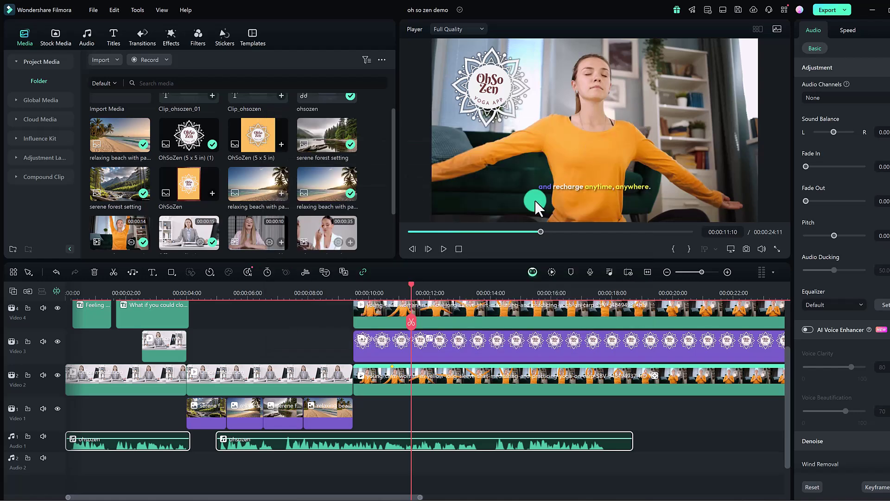
left_click_drag(418, 280, 145, 296)
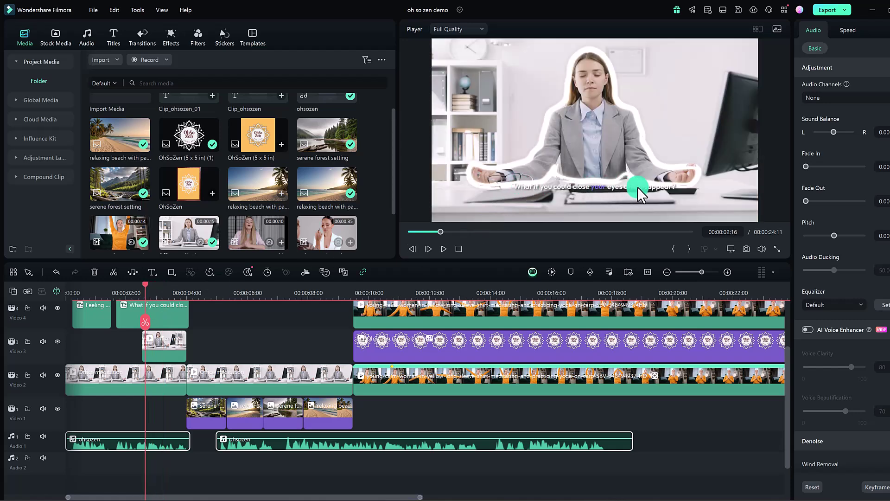
left_click(637, 187)
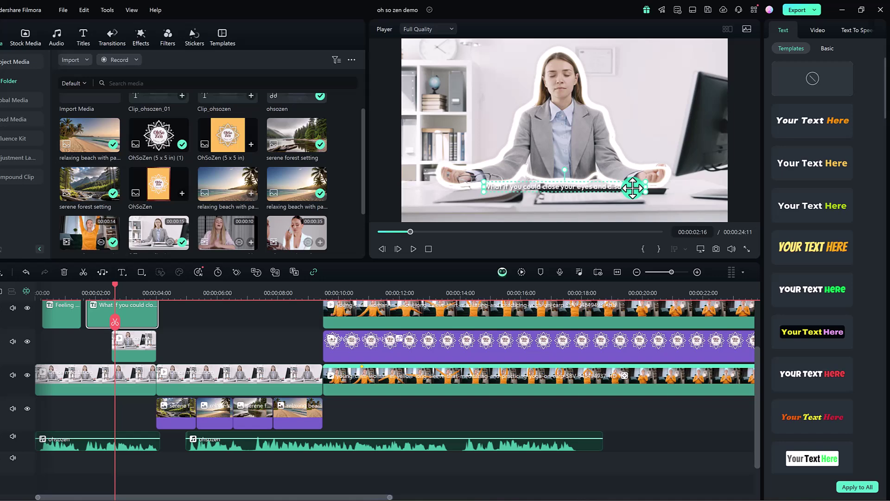
- Try caption templates and apply the white-box style that highlights each spoken word
left_click(780, 104)
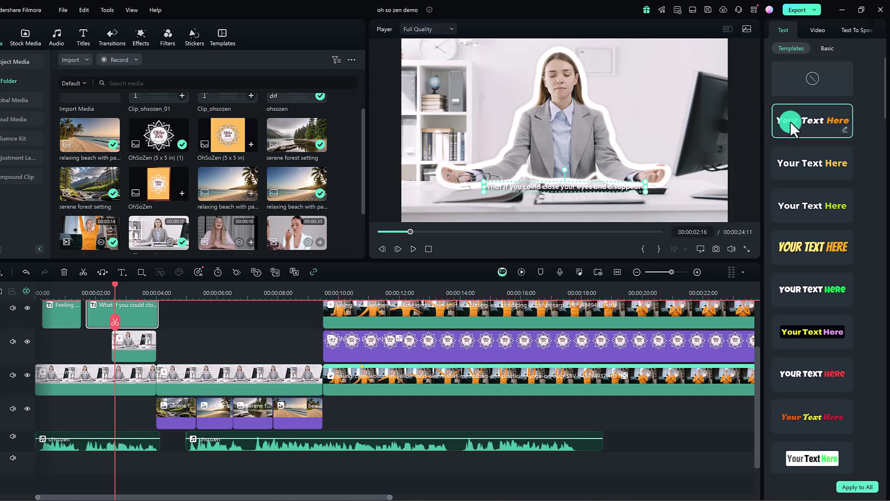
left_click(807, 229)
left_click(429, 247)
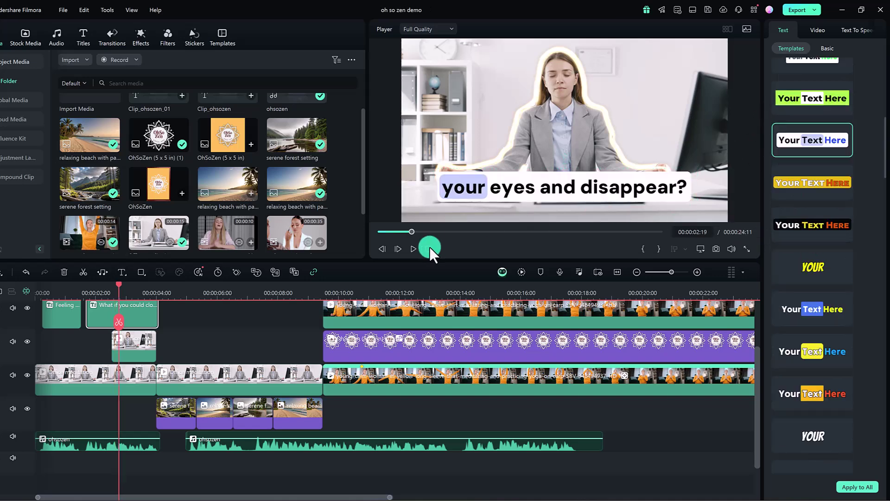
left_click_drag(137, 288, 92, 297)
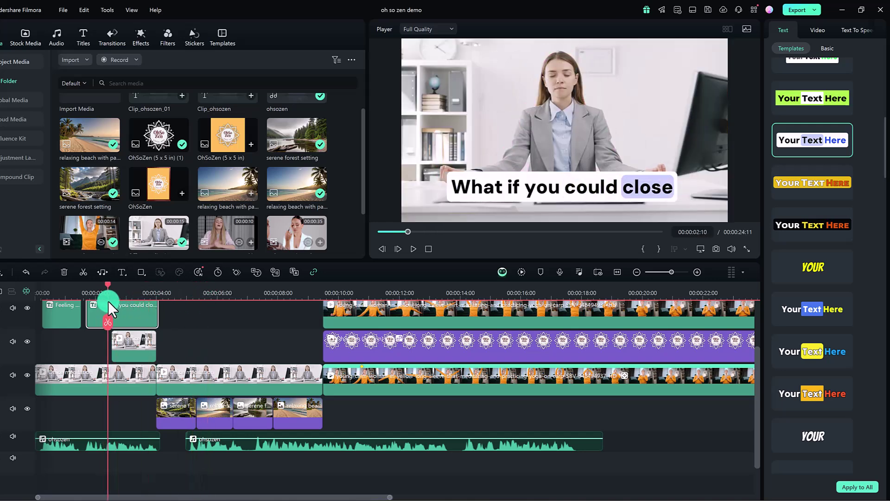
left_click(805, 144)
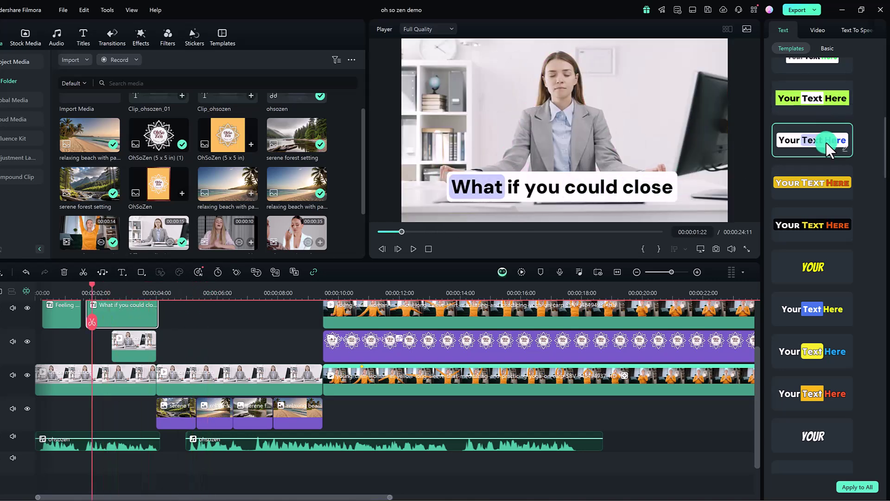
- Apply the white-box highlight caption style to every dynamic caption
left_click(863, 488)
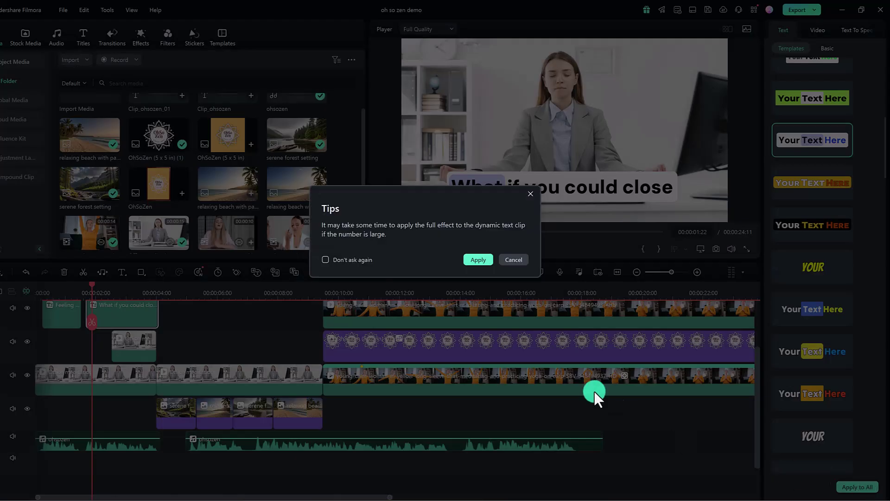
left_click(477, 263)
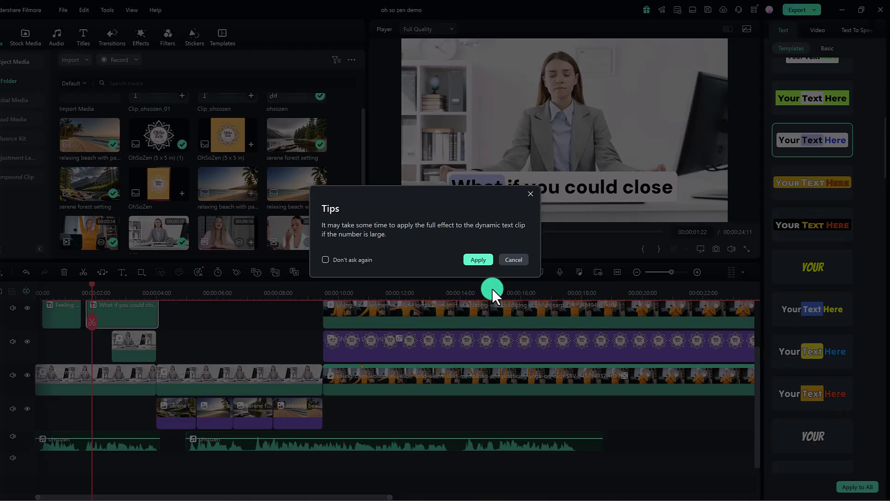
left_click(479, 260)
left_click(108, 291)
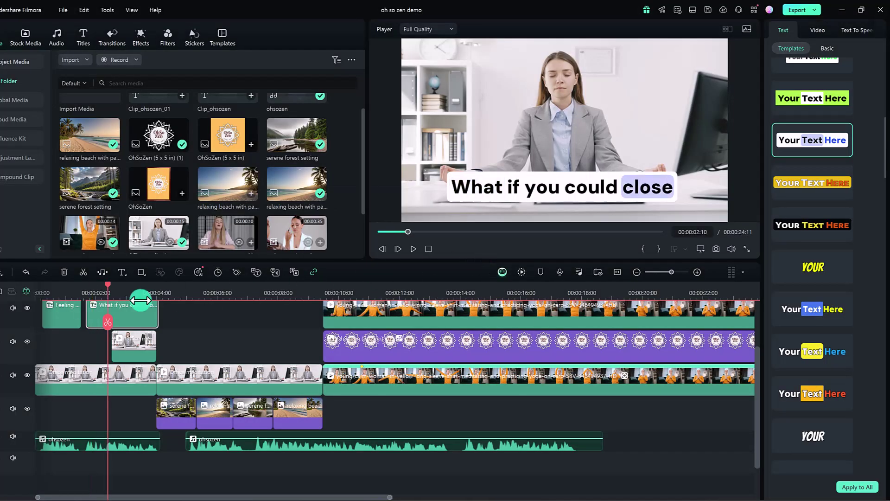
left_click(827, 49)
left_click(868, 157)
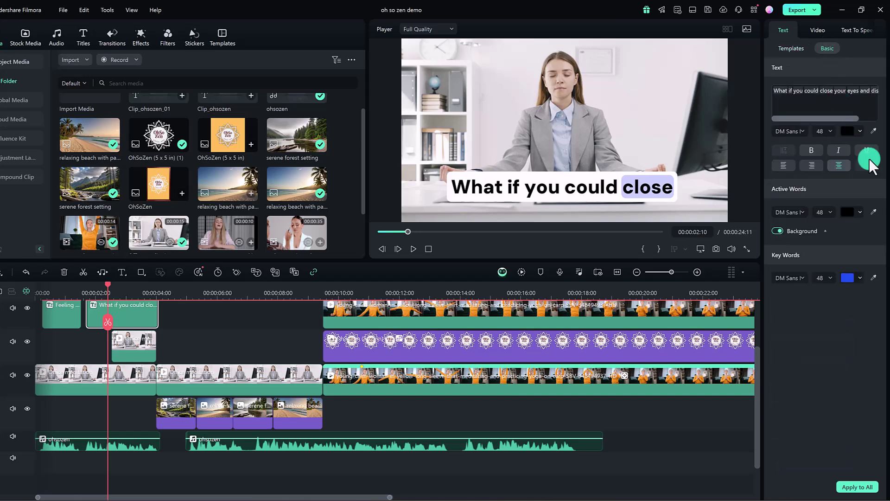
left_click(824, 238)
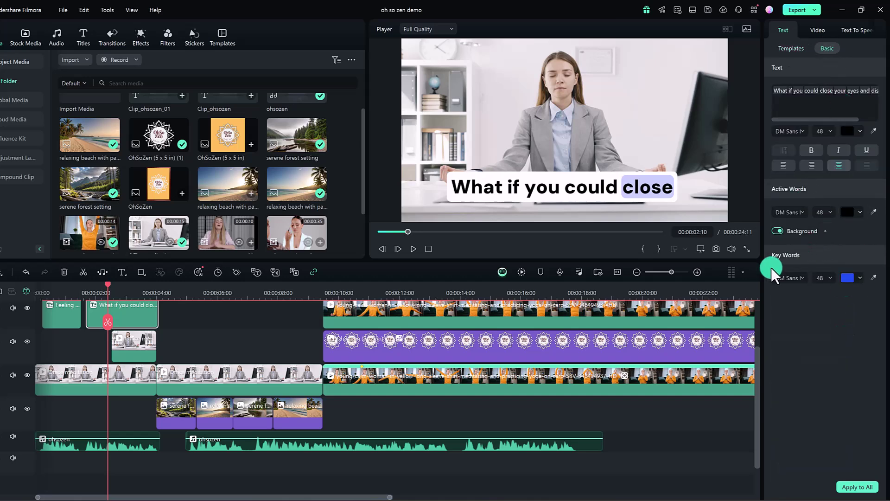
key("ctrl+z")
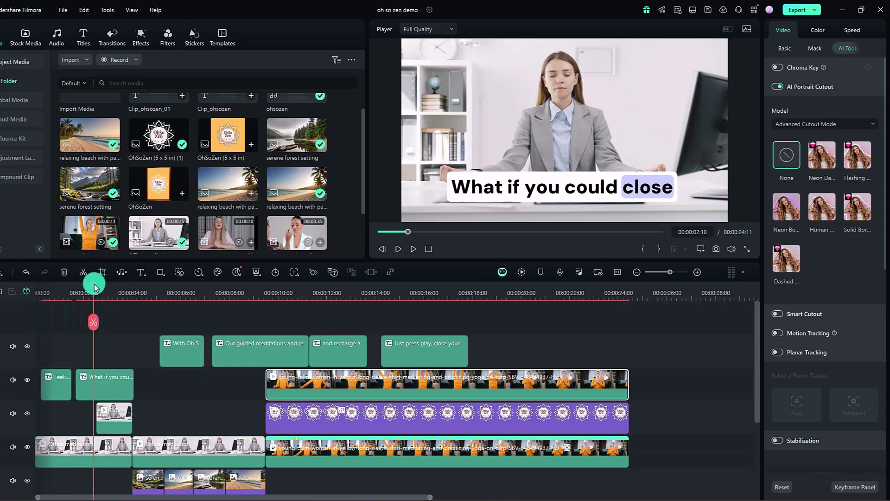
left_click_drag(94, 287, 165, 301)
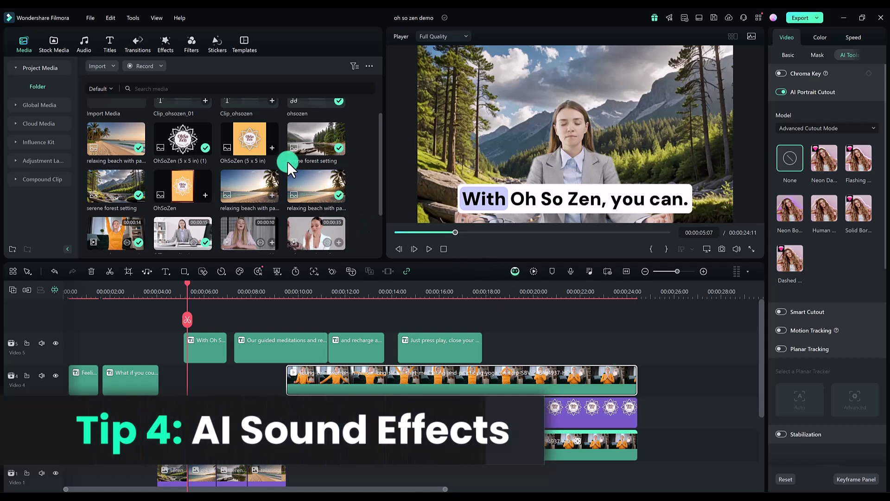
- Bring up the AI Sound Effect tool in the Audio panel
left_click(85, 44)
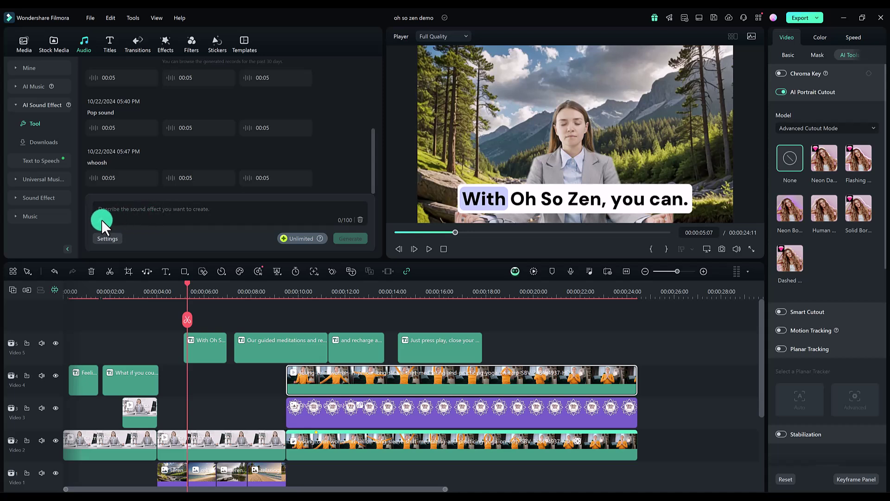
- Replace the sound prompt with 'waves' and generate sound effects
type("Camping fire")
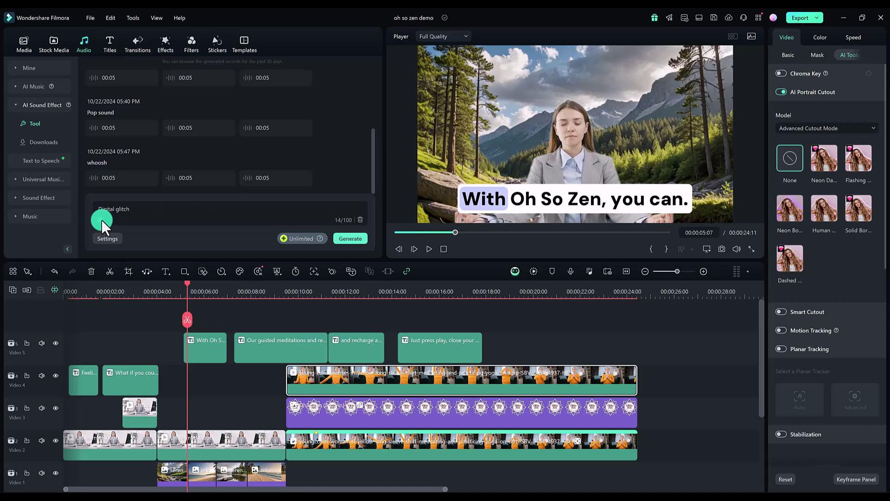
left_click(102, 219)
left_click(101, 219)
left_click_drag(123, 212, 80, 211)
type("waves")
left_click(364, 238)
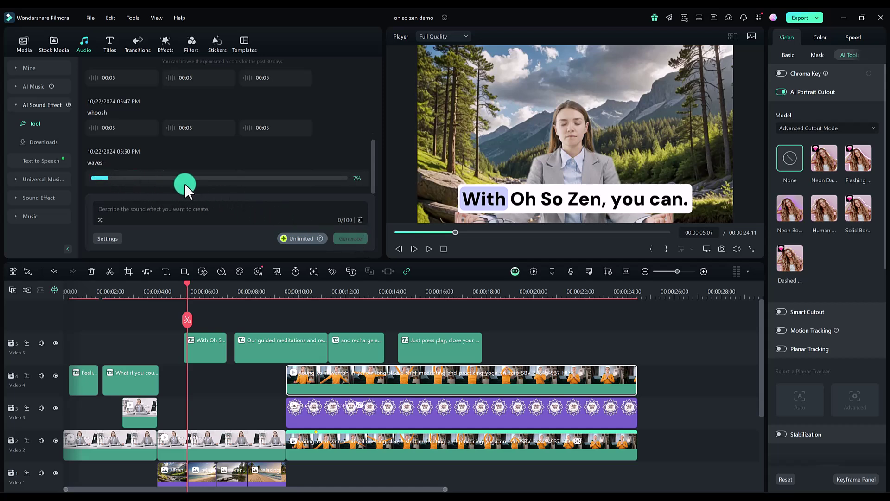
- Preview the results and add the third waves sound to the timeline
left_click_drag(371, 157, 373, 144)
left_click(99, 108)
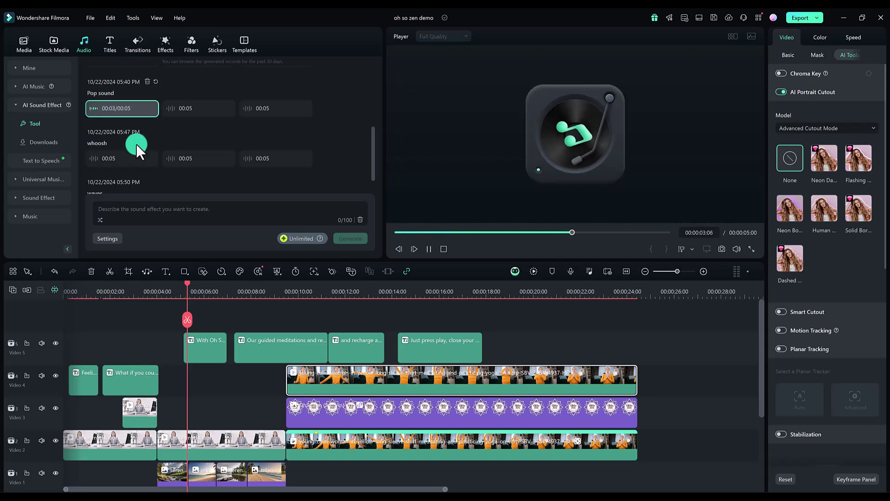
left_click(99, 158)
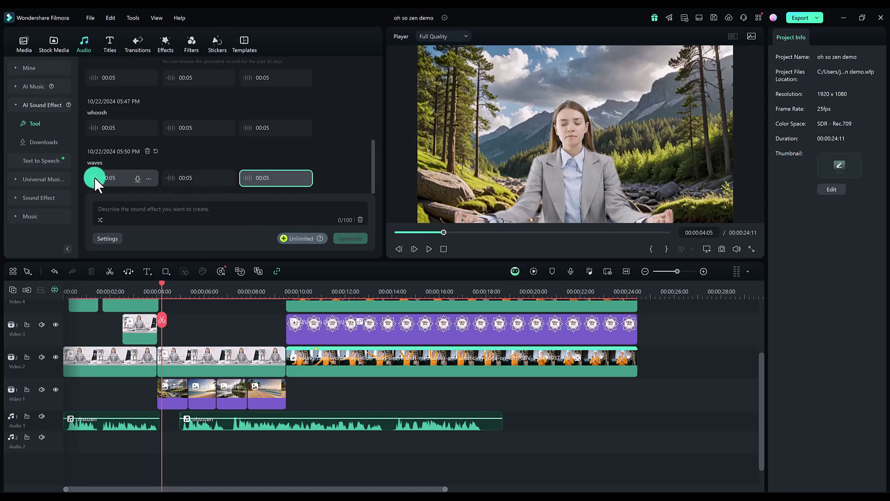
left_click(261, 179)
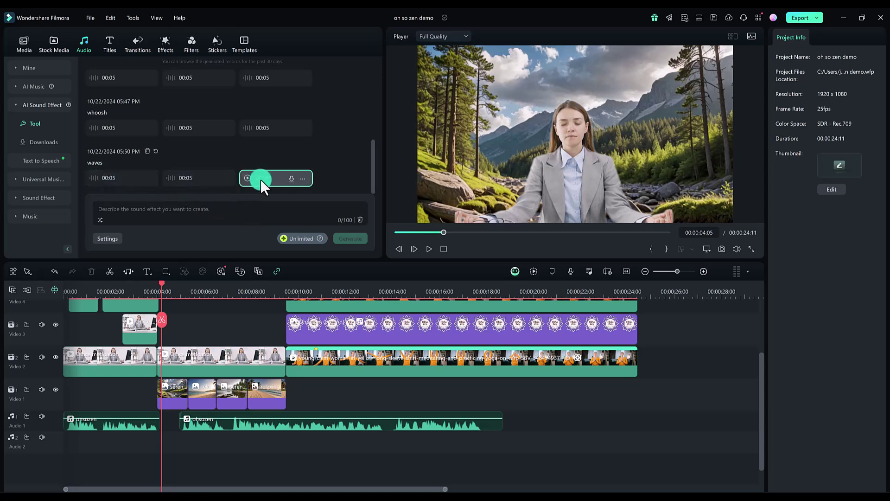
left_click(292, 179)
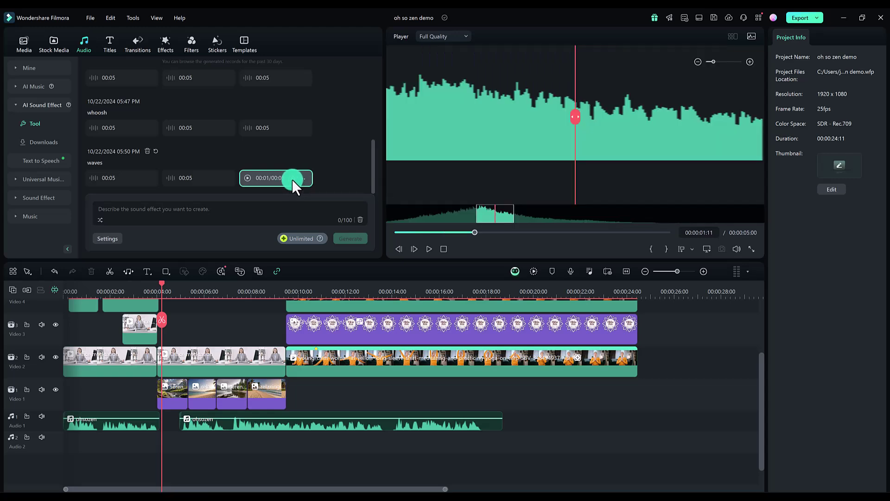
left_click(302, 178)
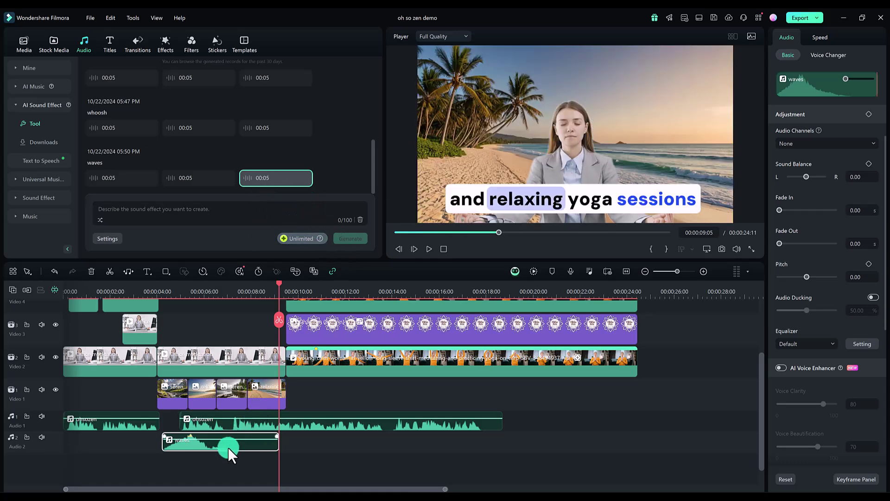
- Lengthen the Sound Effect Duration slider in the generation settings
left_click(115, 238)
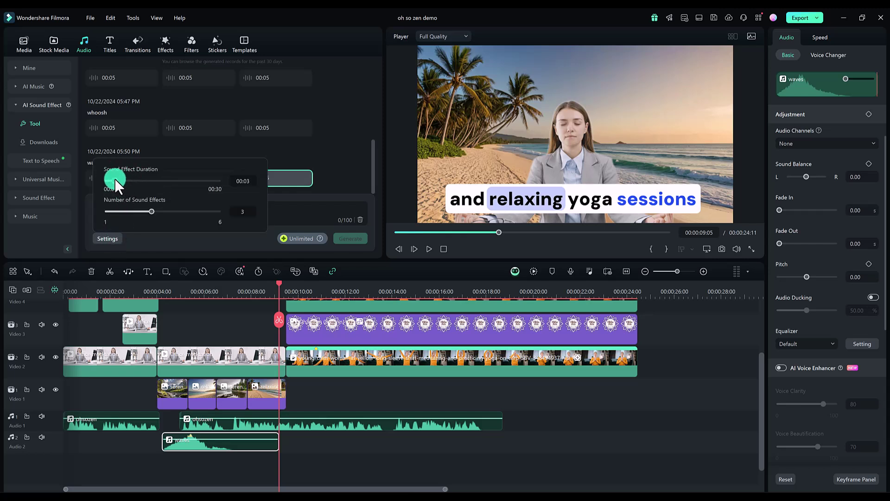
left_click_drag(112, 179, 131, 183)
left_click(167, 125)
left_click(275, 211)
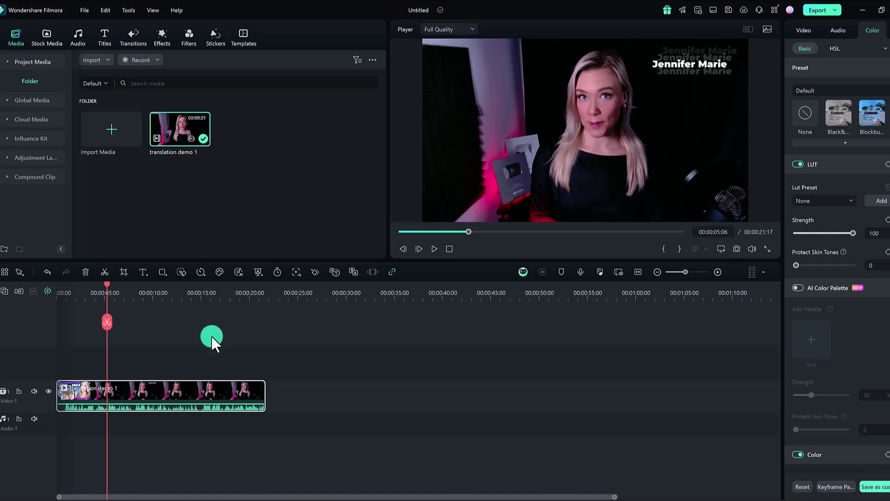
- Show the context menu for the translation demo 1 clip on the timeline
right_click(165, 393)
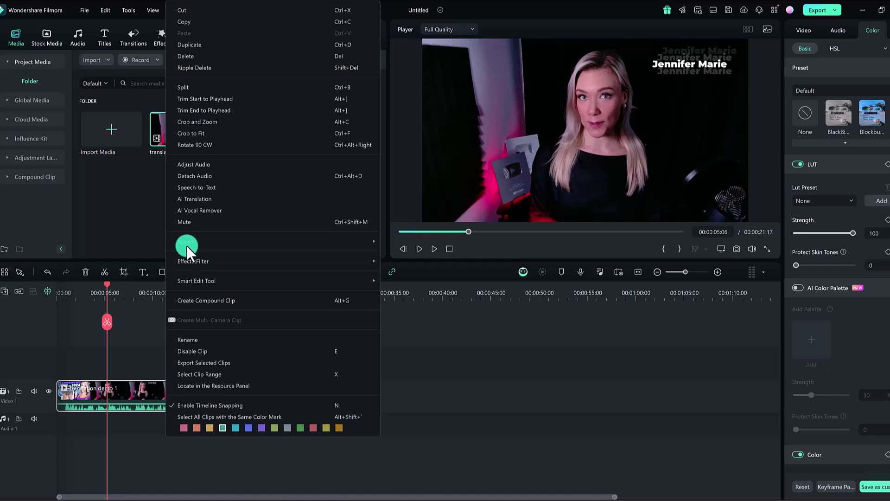
- AI-translate the clip from English (US) to Spanish (Spain)
left_click(184, 198)
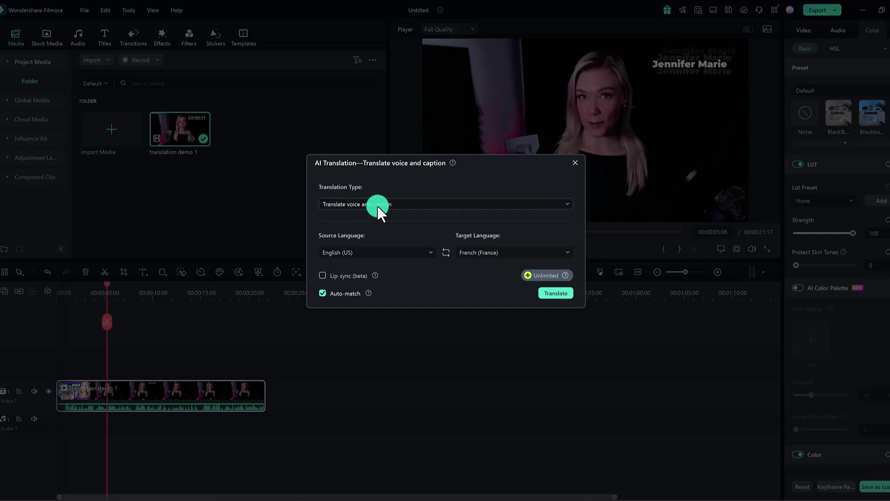
left_click(361, 252)
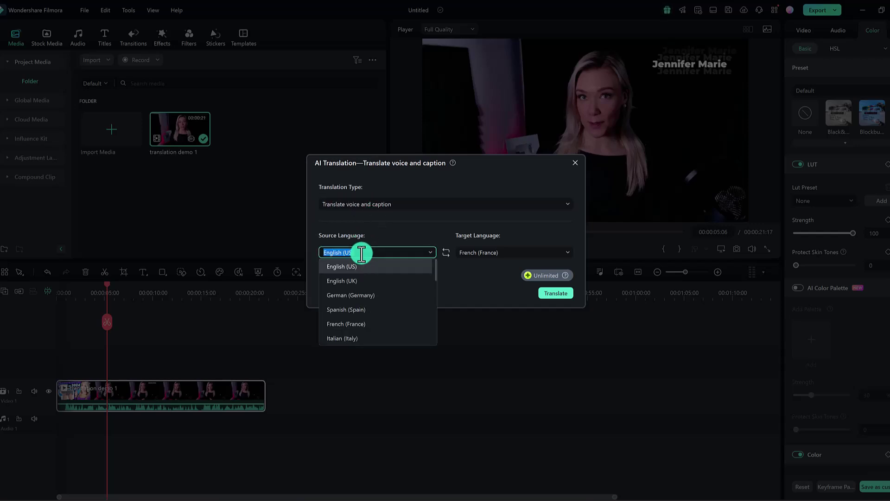
left_click(349, 267)
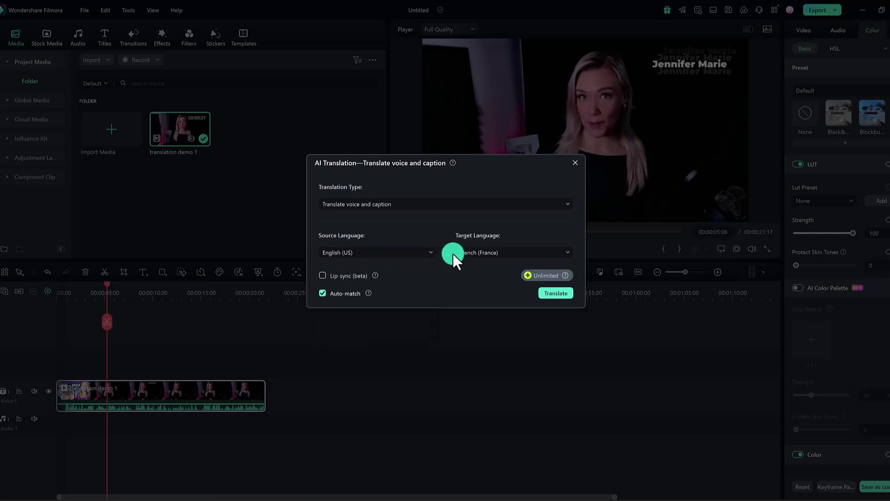
left_click(469, 253)
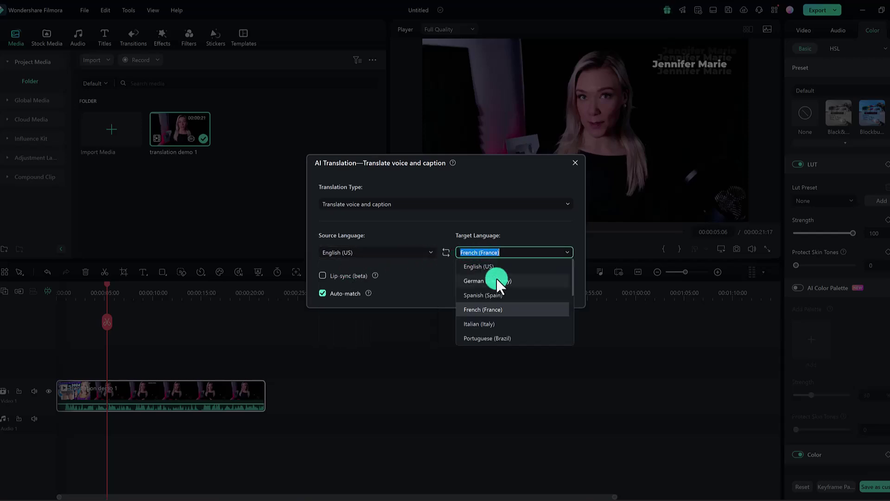
left_click(497, 291)
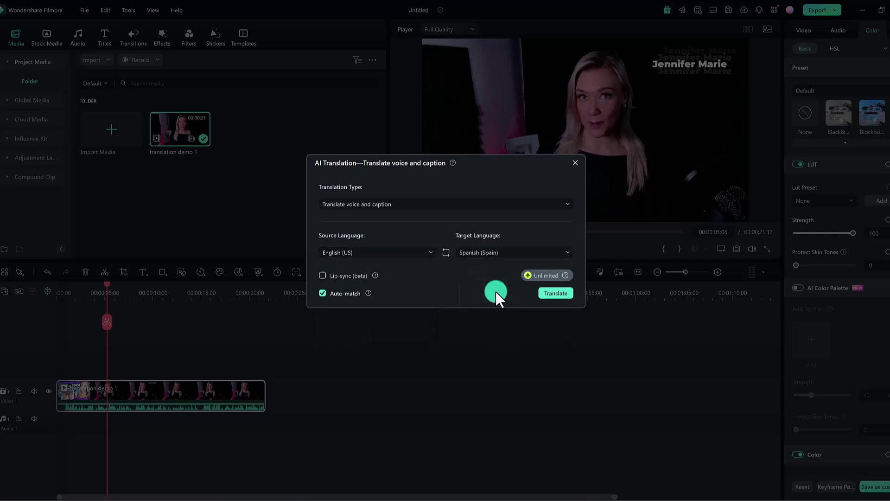
left_click(550, 293)
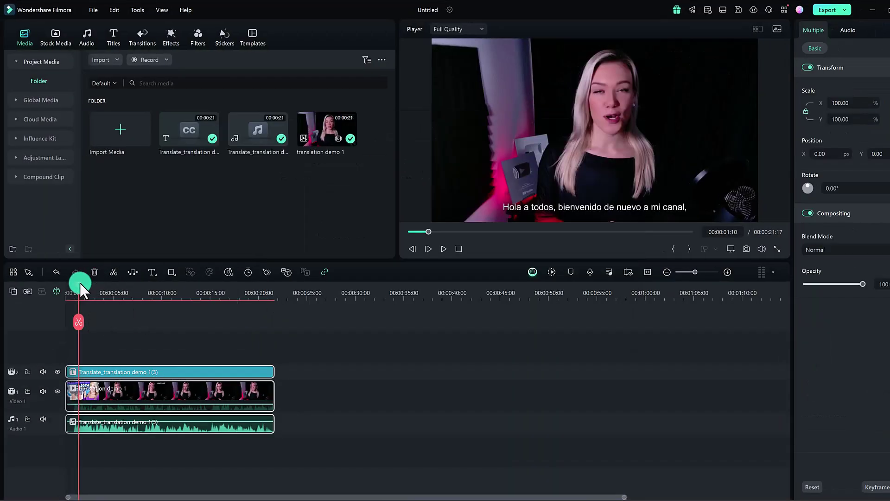
- Select the Spanish subtitle, video and dubbed audio clips and play them to about 10 seconds
left_click_drag(80, 284, 87, 287)
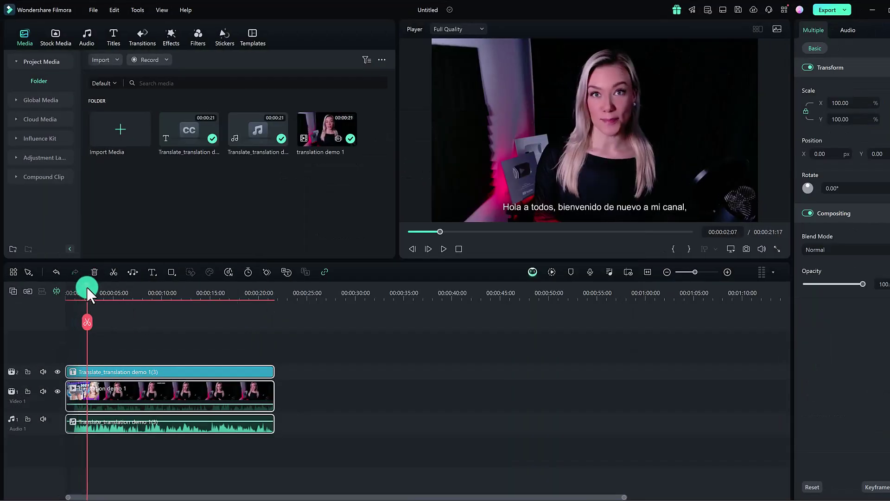
left_click(41, 428)
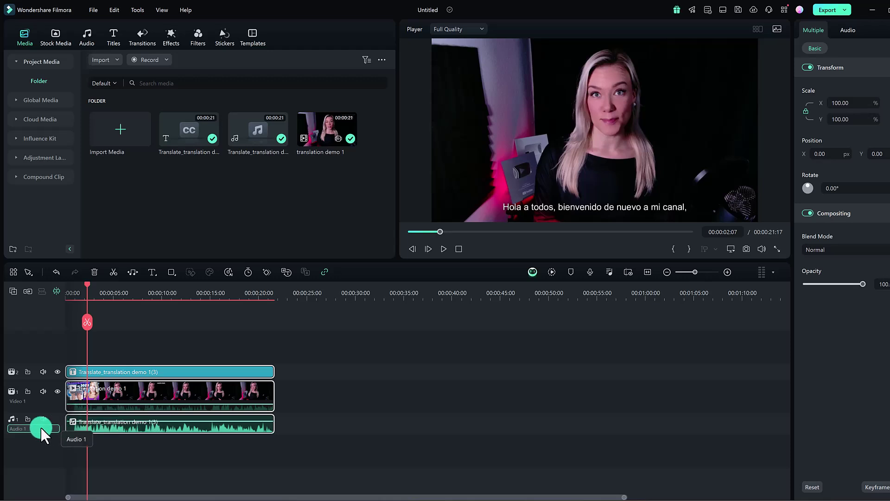
left_click(121, 432)
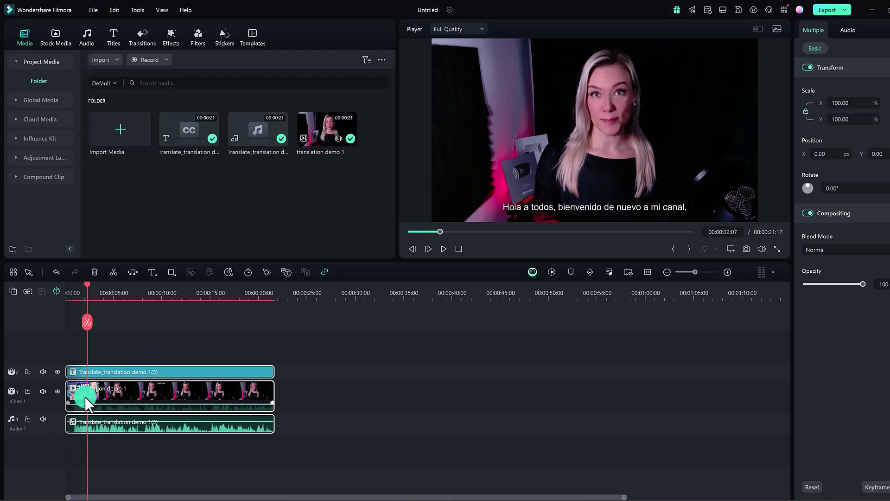
left_click(133, 407)
left_click(124, 374)
left_click(442, 248)
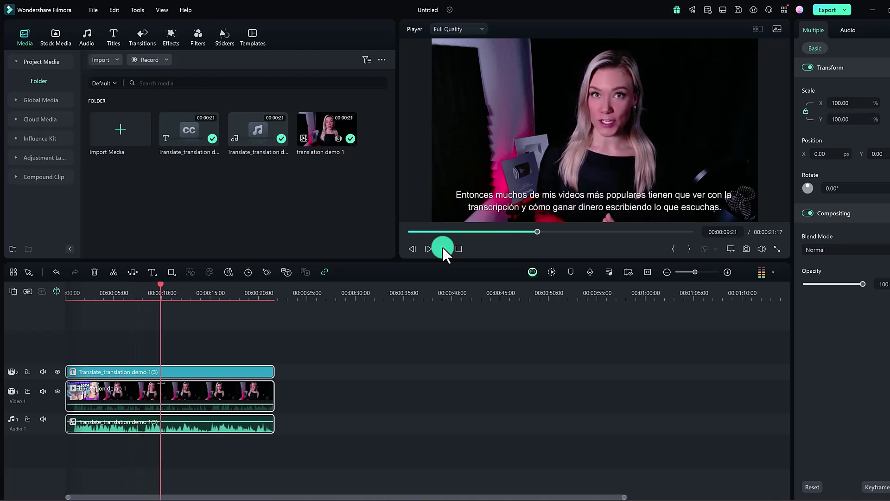
left_click(442, 246)
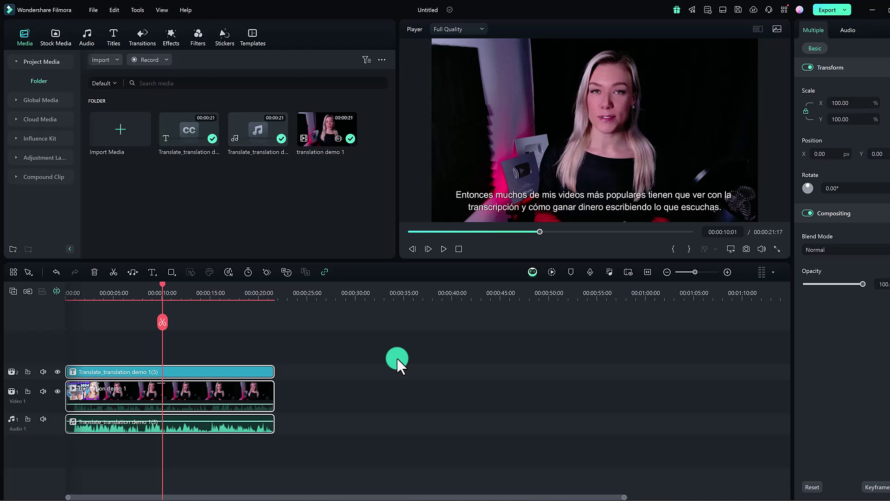